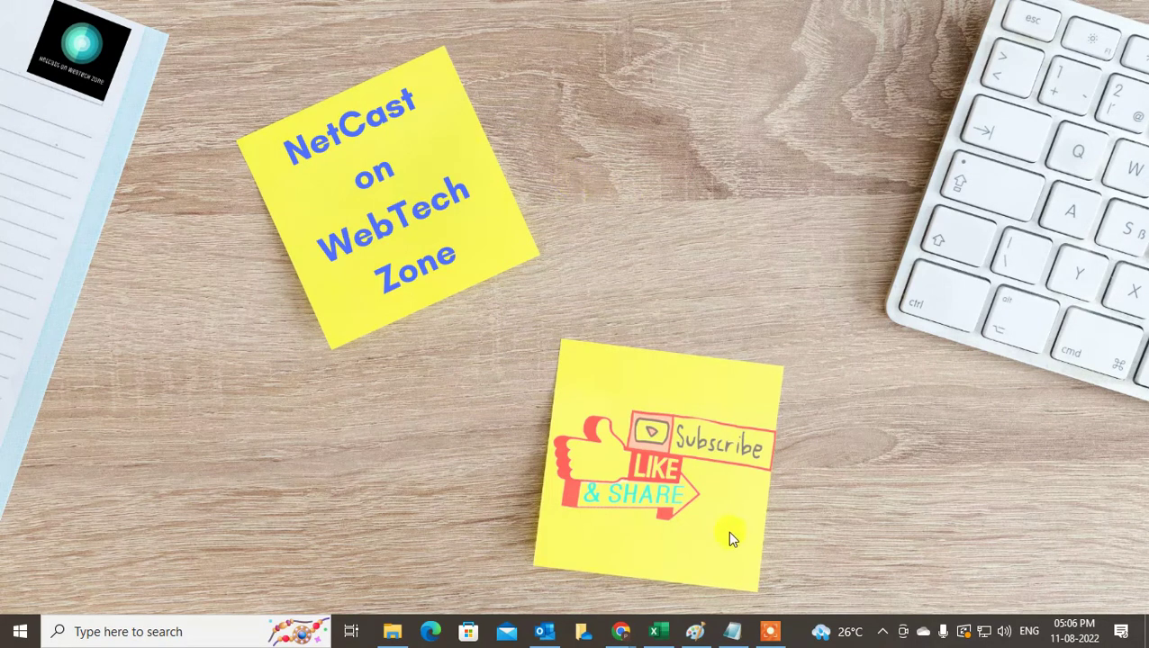
- Launch Outlook from the taskbar so the Gmail account's Inbox is showing
left_click(546, 632)
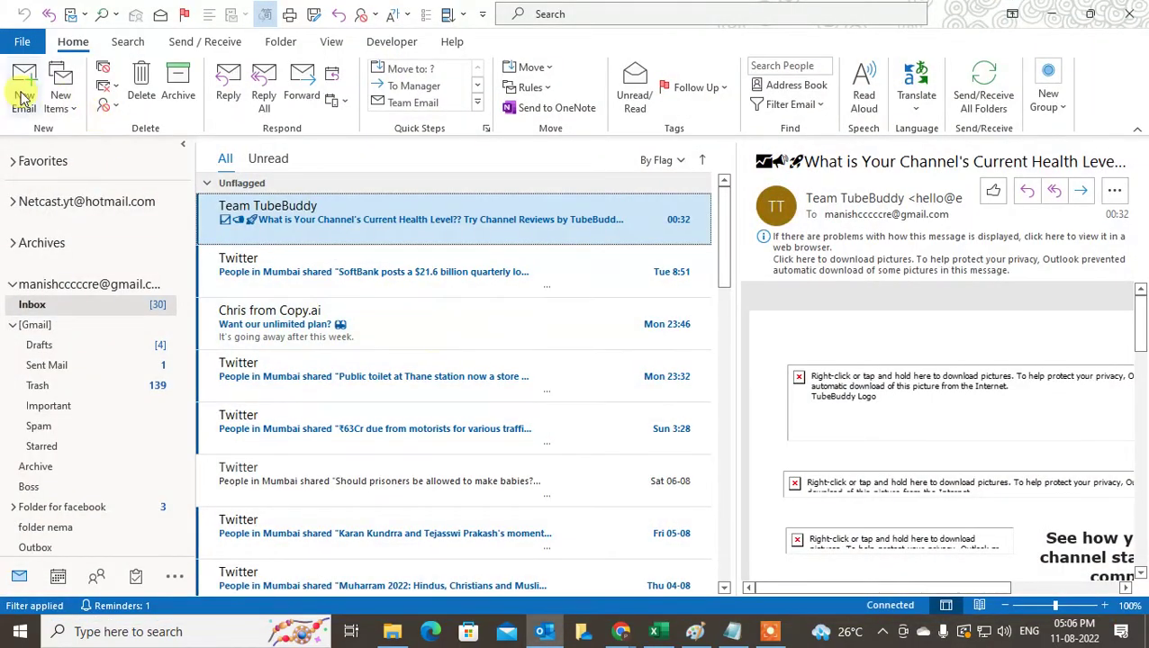
- Start a new email and delete its default signature from the body
left_click(24, 88)
left_click(327, 392)
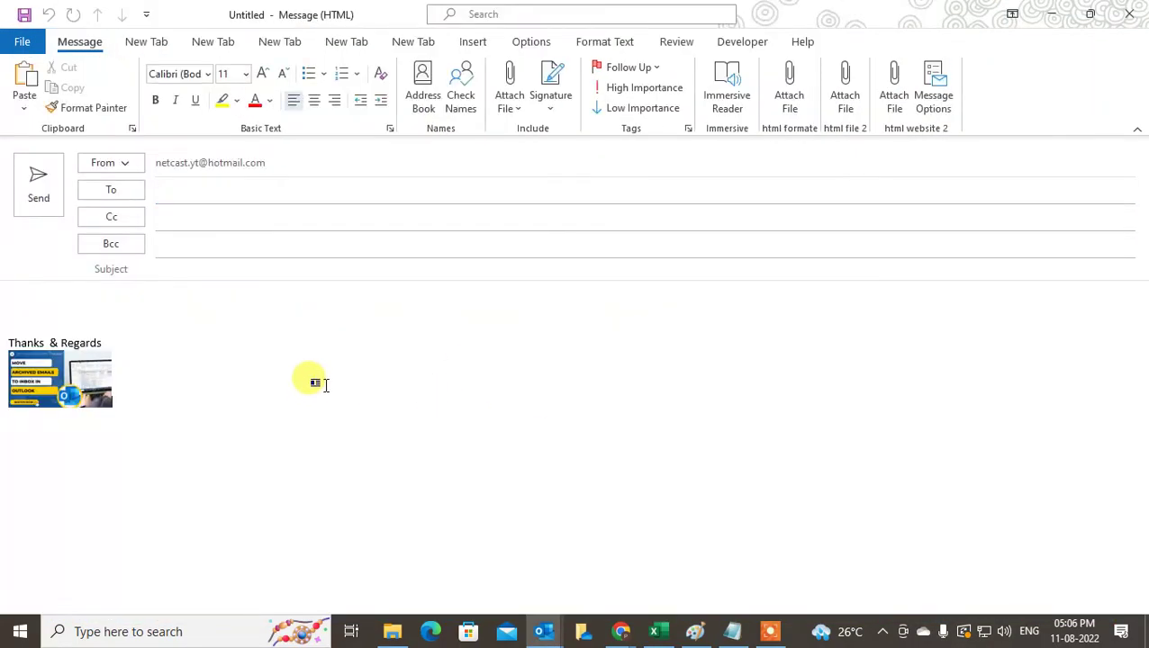
key("ctrl+a")
key("Delete")
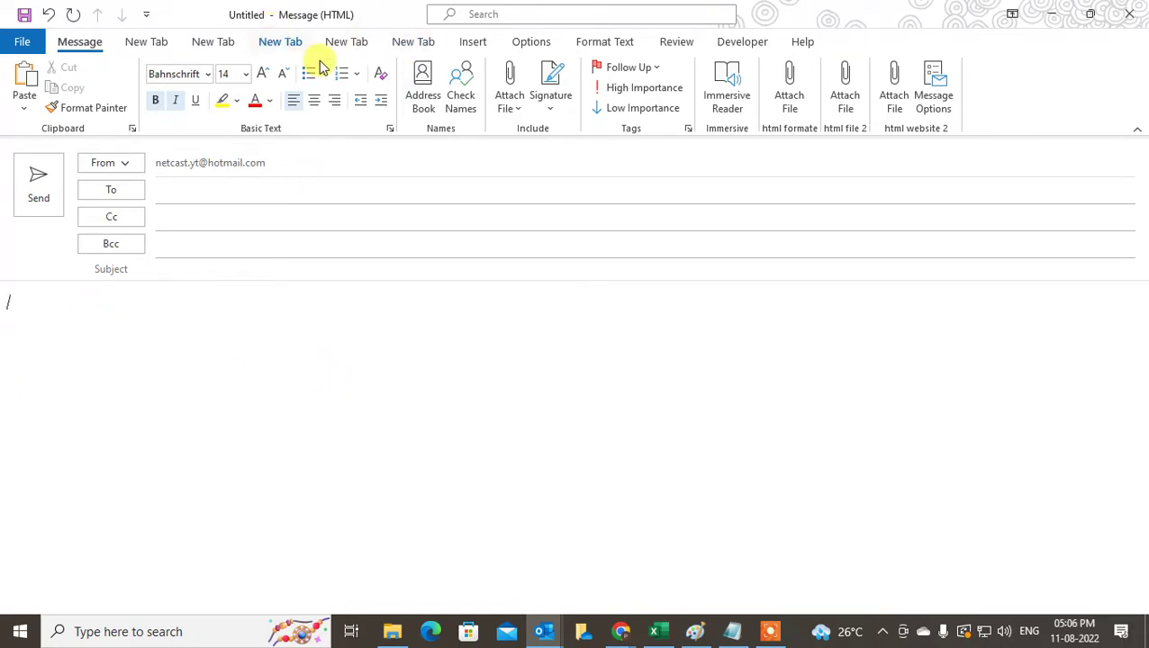
- Insert a one-row, two-column table into the message body
left_click(475, 45)
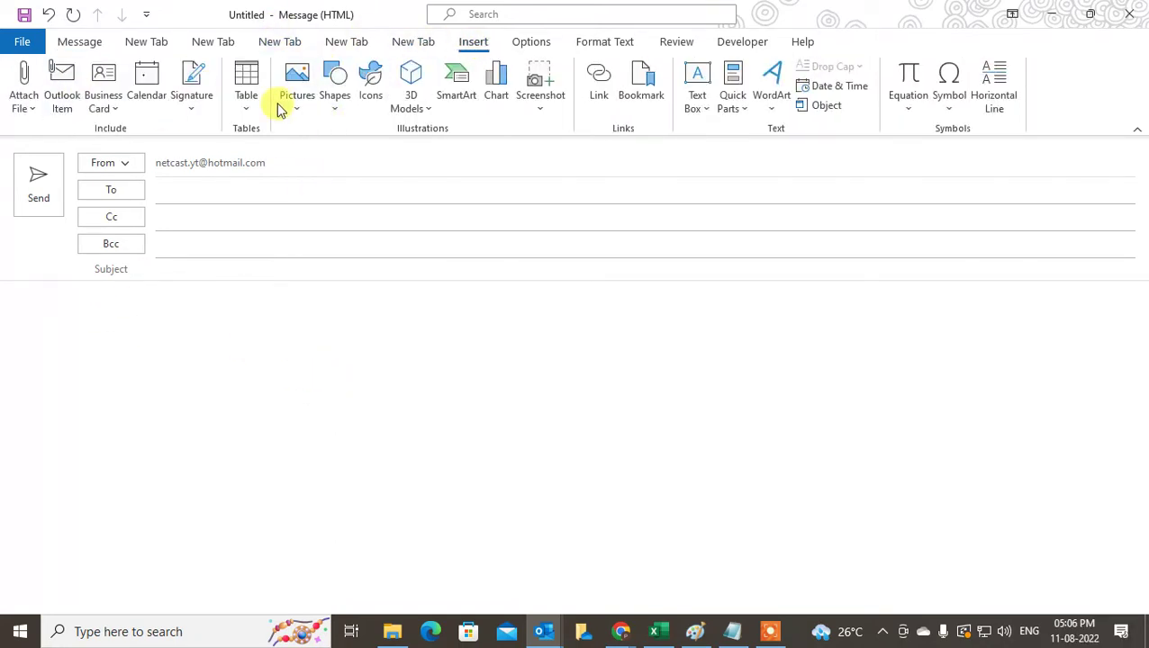
left_click(247, 95)
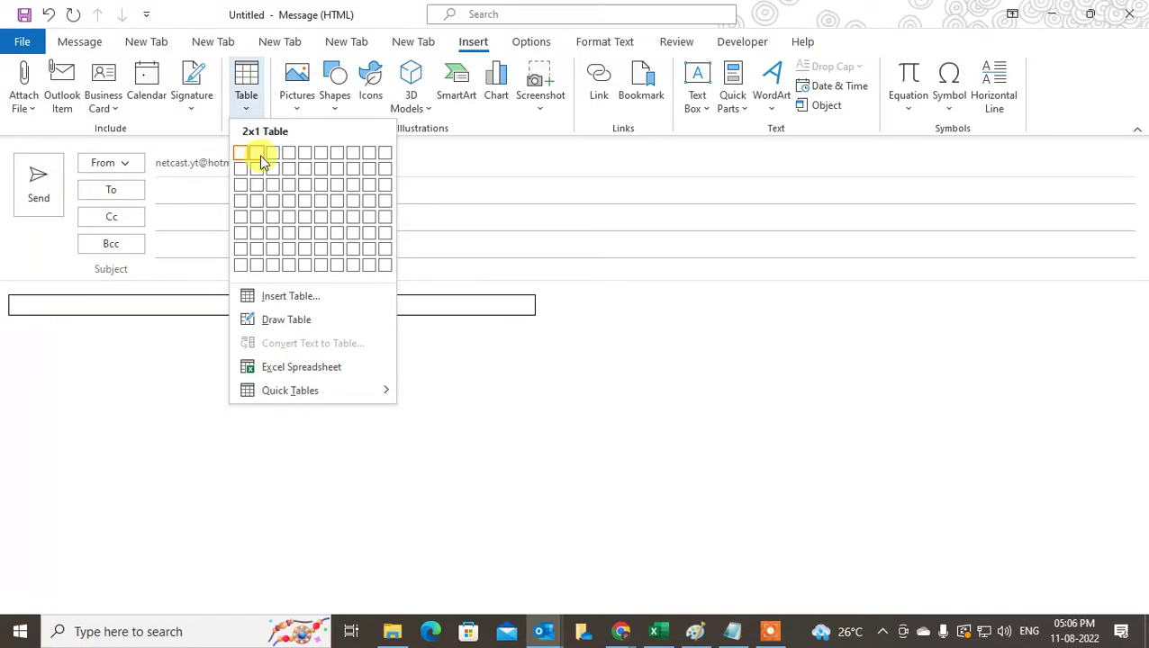
left_click(260, 161)
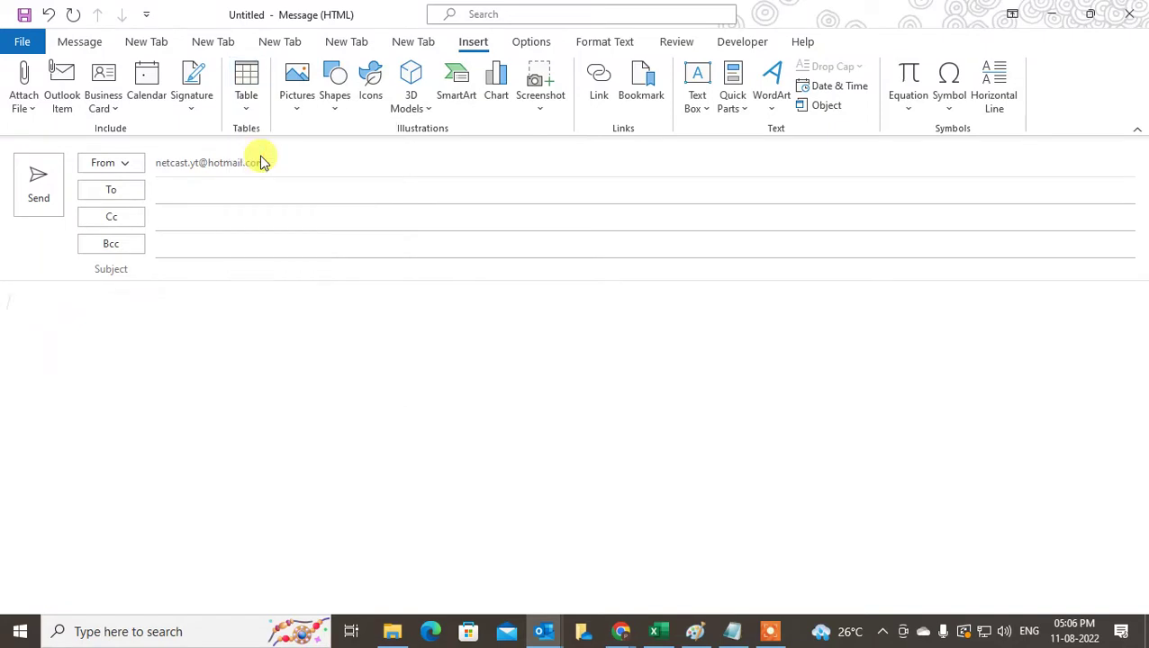
left_click(386, 290)
left_click(513, 308)
left_click(146, 304)
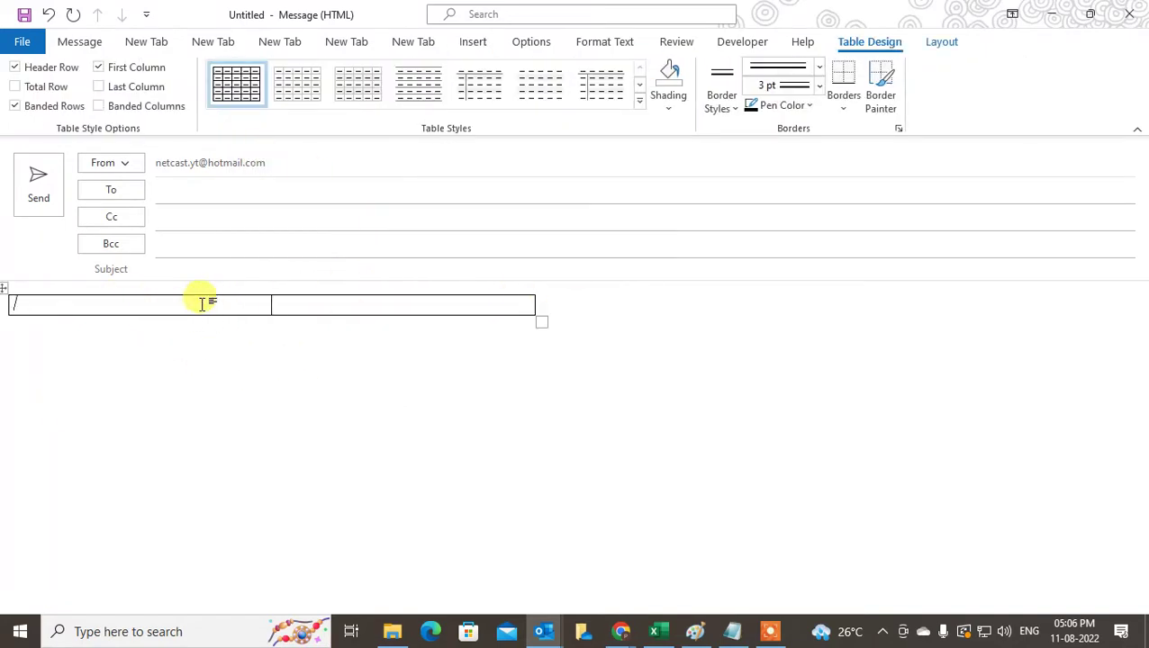
- In the table's Borders and Shading, apply all borders with a thick 3 pt line style
right_click(203, 303)
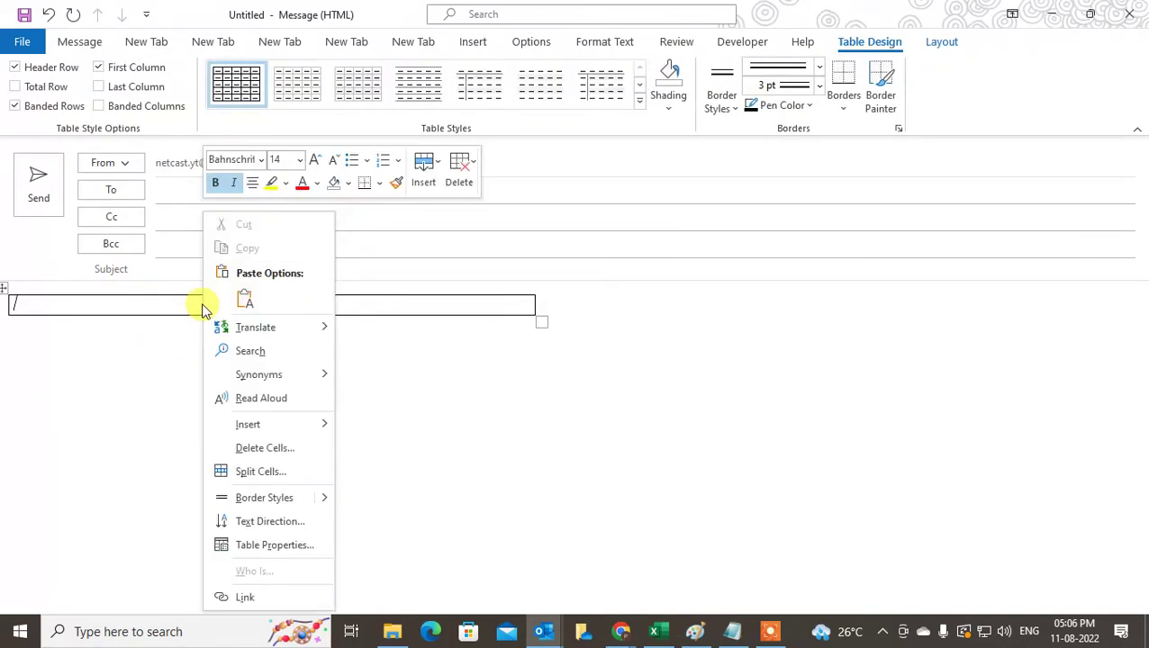
left_click(270, 547)
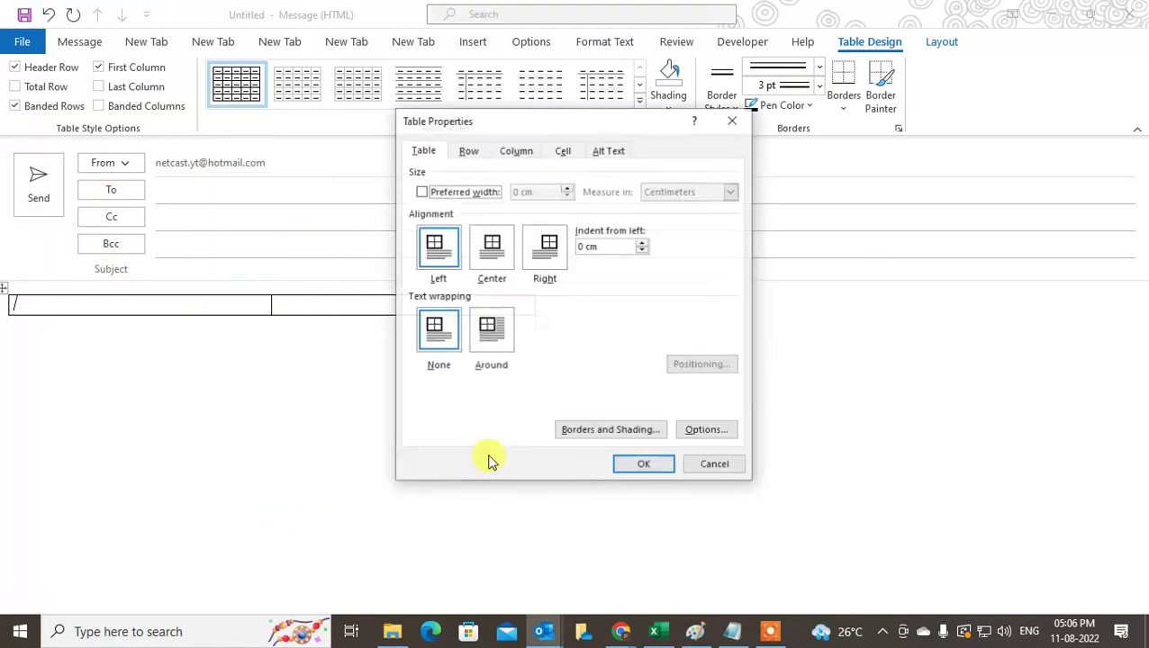
left_click(611, 430)
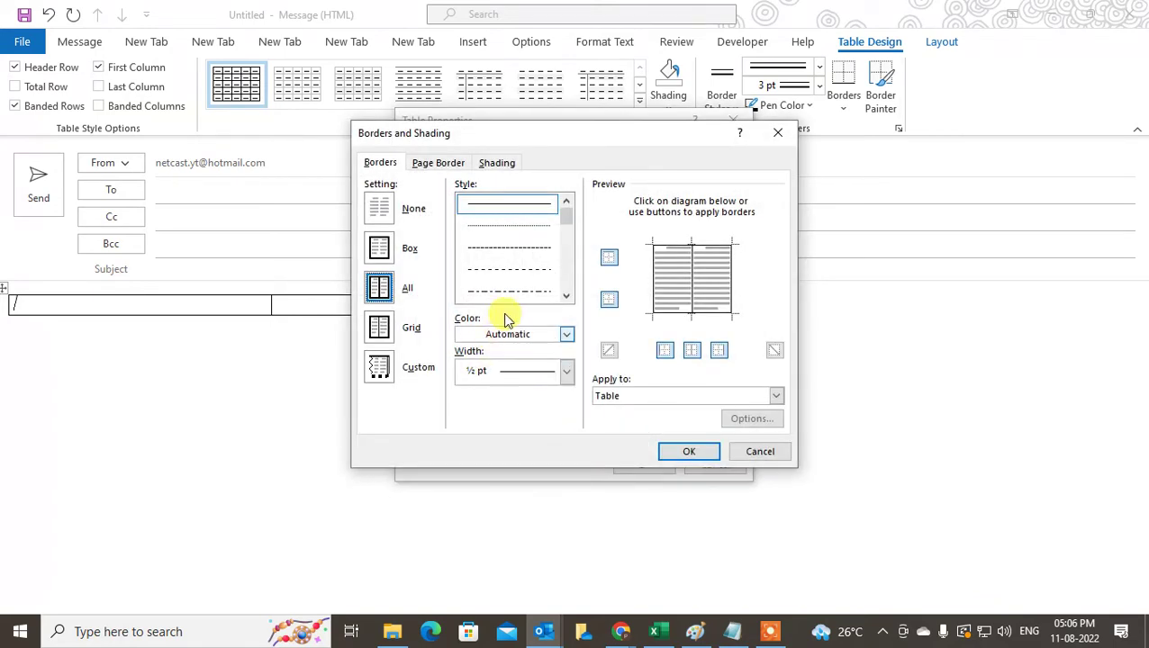
left_click(379, 328)
left_click(381, 287)
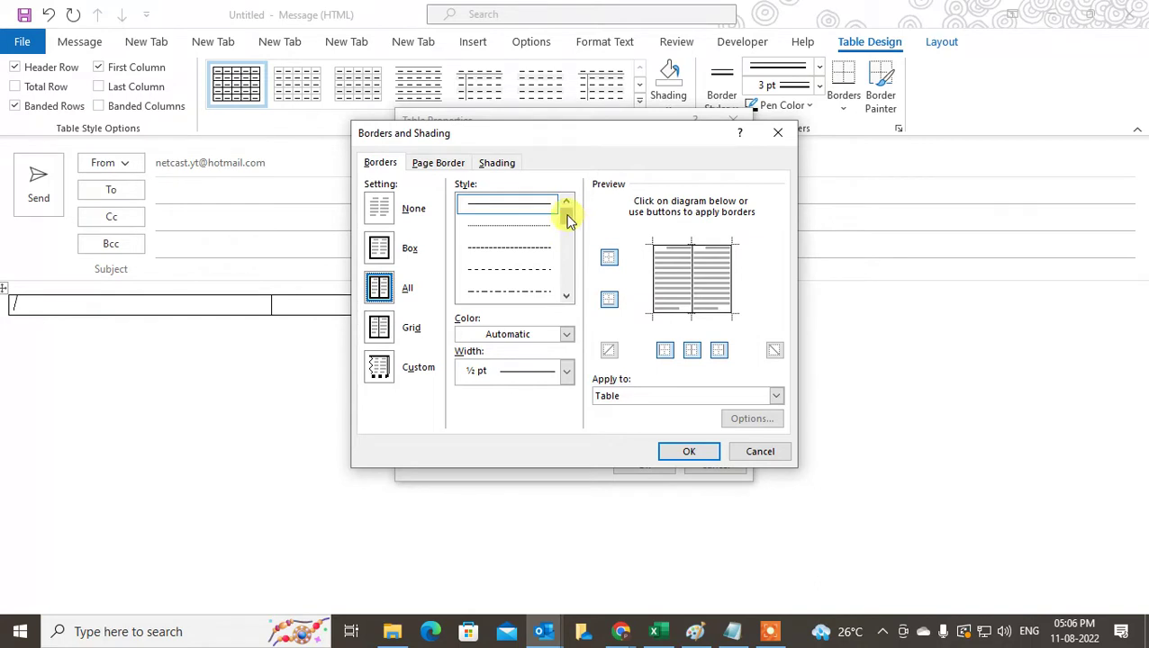
left_click_drag(566, 216, 562, 288)
left_click(508, 225)
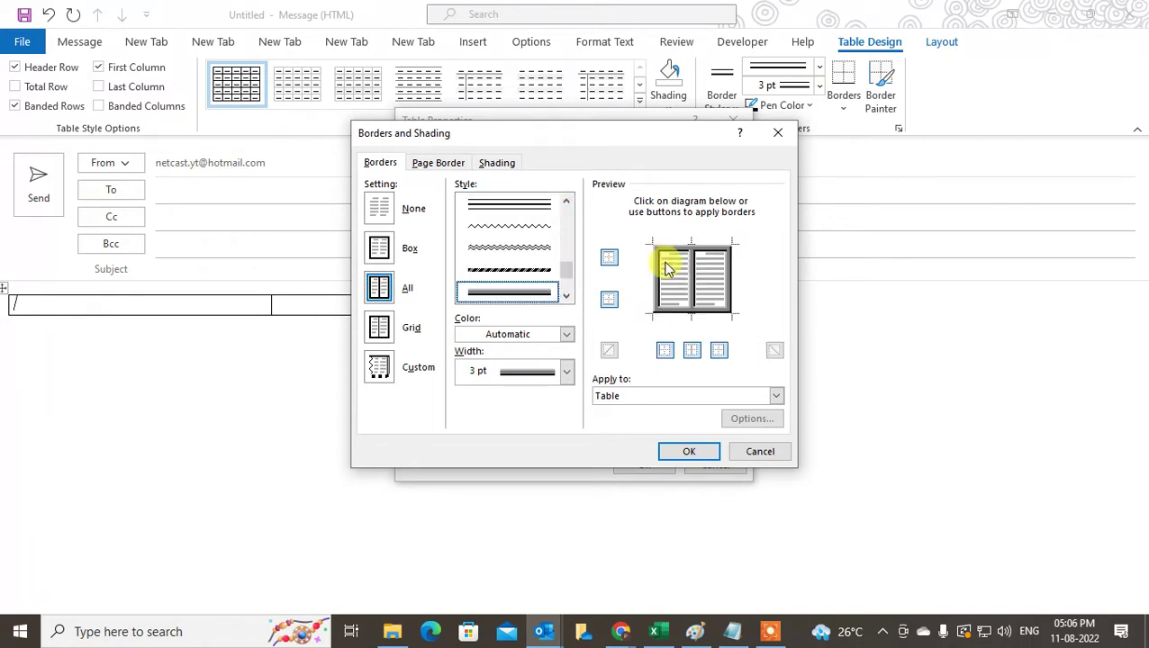
- Remove the bottom, left, top and right borders, keeping only the centre vertical line
left_click(669, 313)
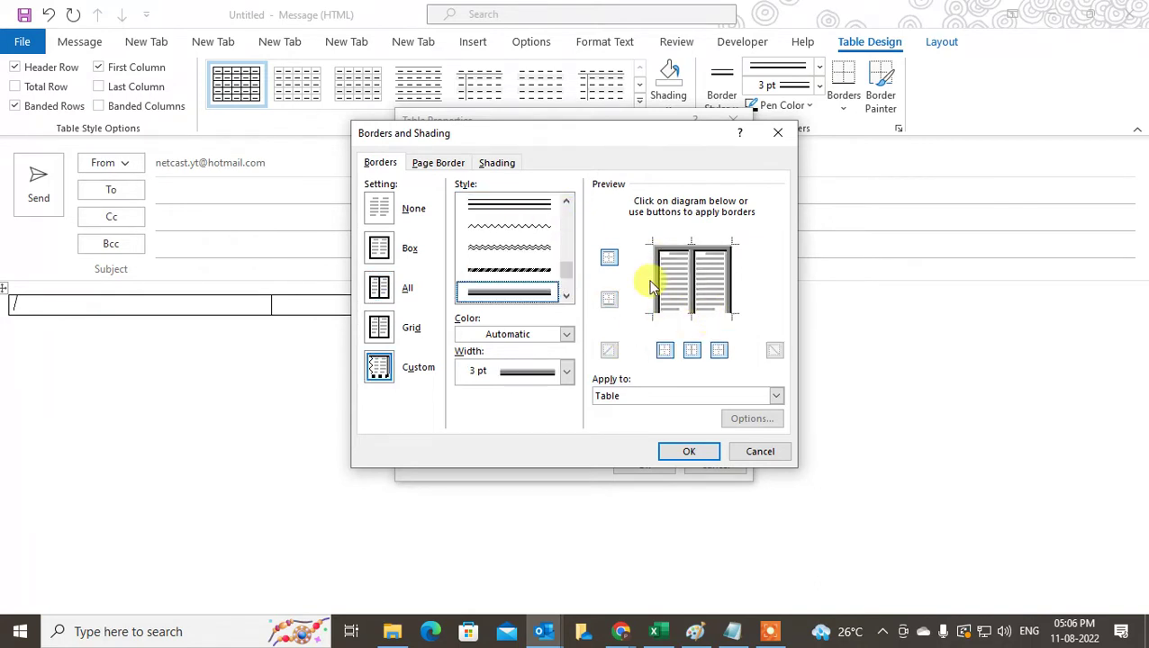
left_click(654, 278)
left_click(669, 252)
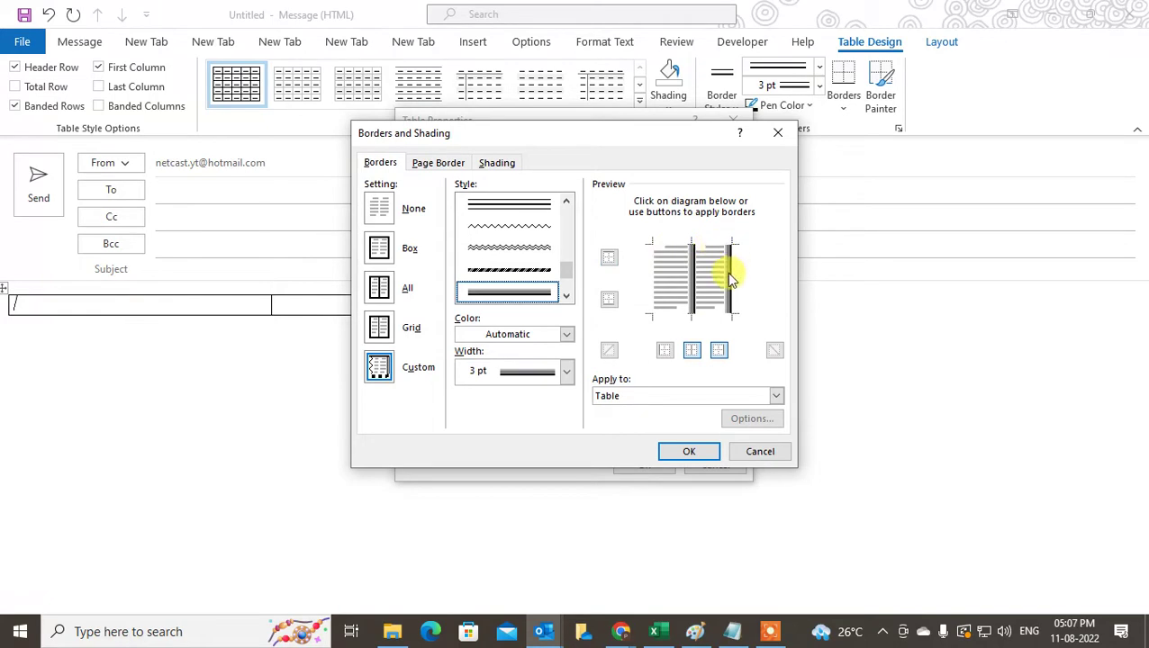
left_click(725, 272)
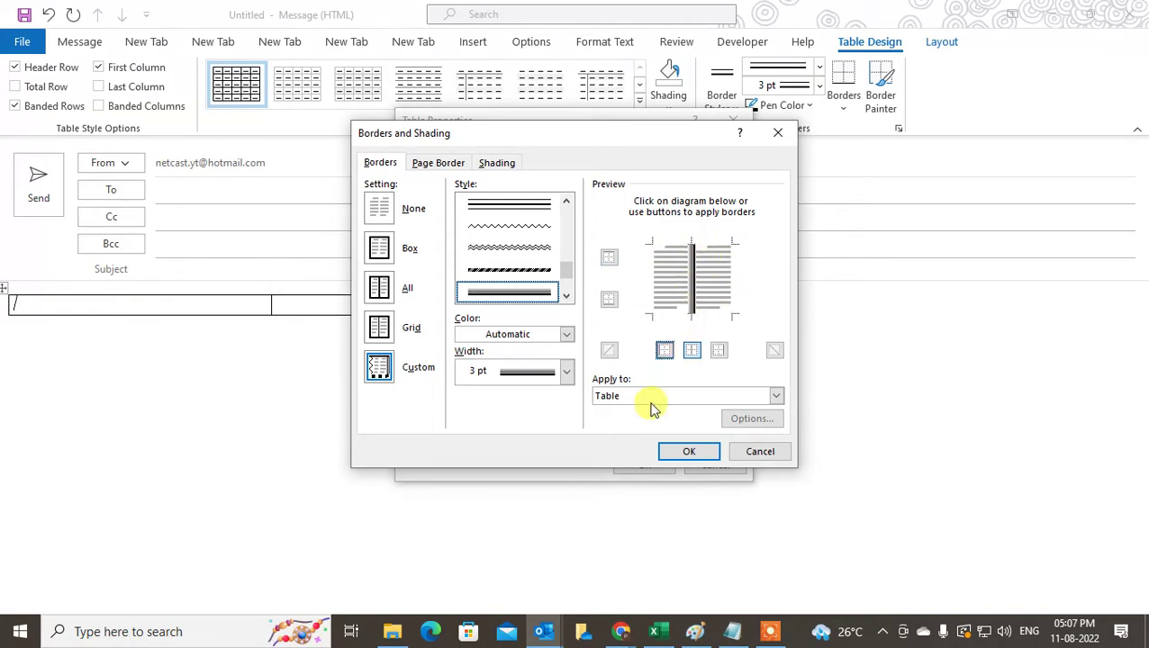
left_click(694, 453)
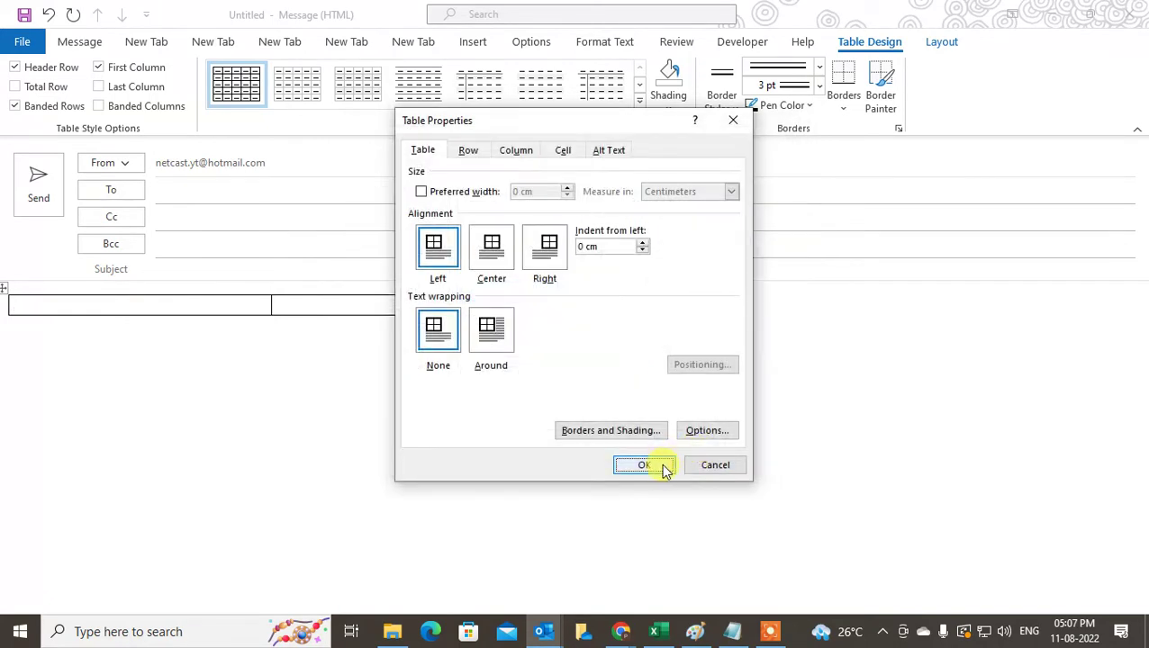
left_click(661, 466)
left_click(282, 305)
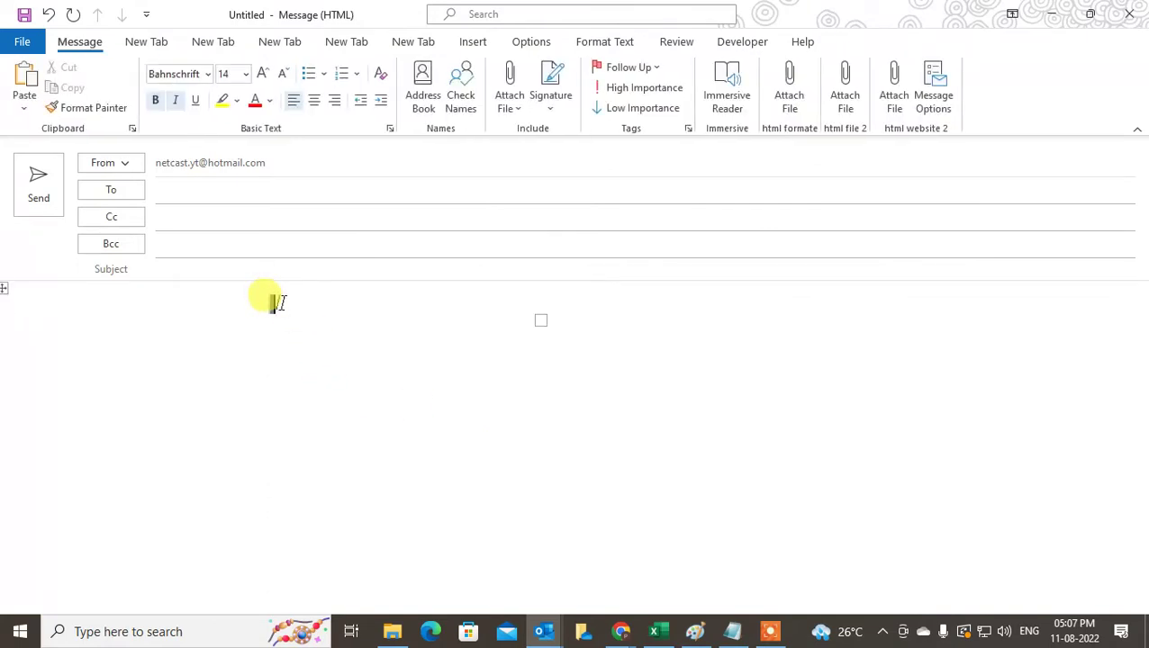
- Type 'Netcast and web tech zone' and the website in the right cell, formatted as plain Arial
left_click(279, 303)
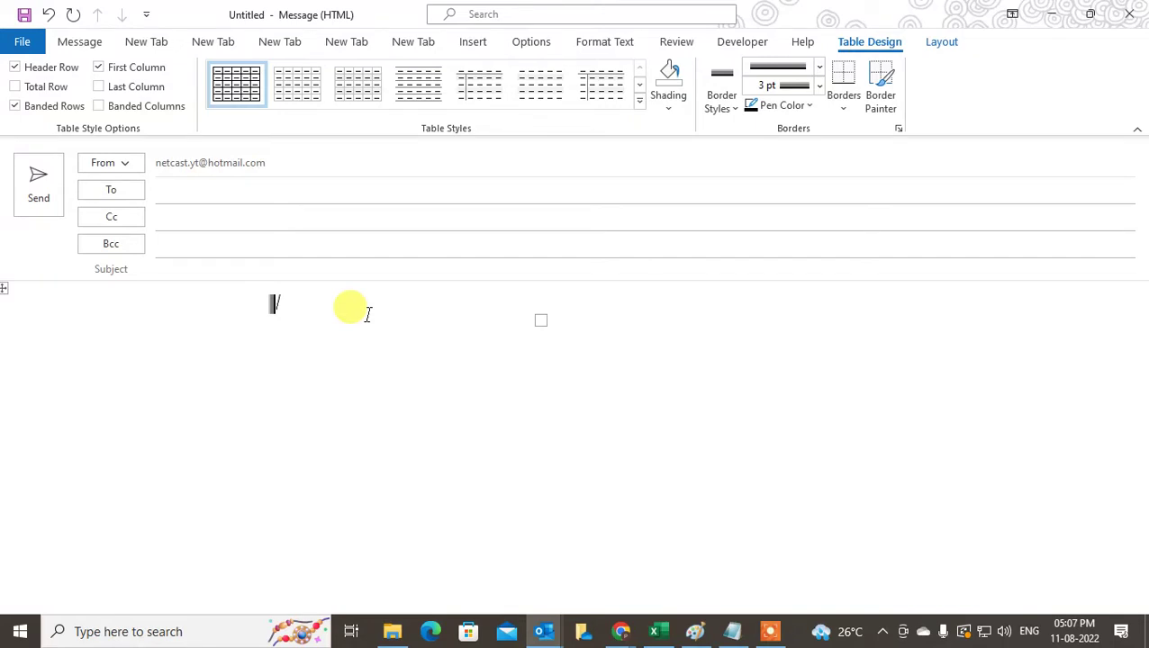
type("/")
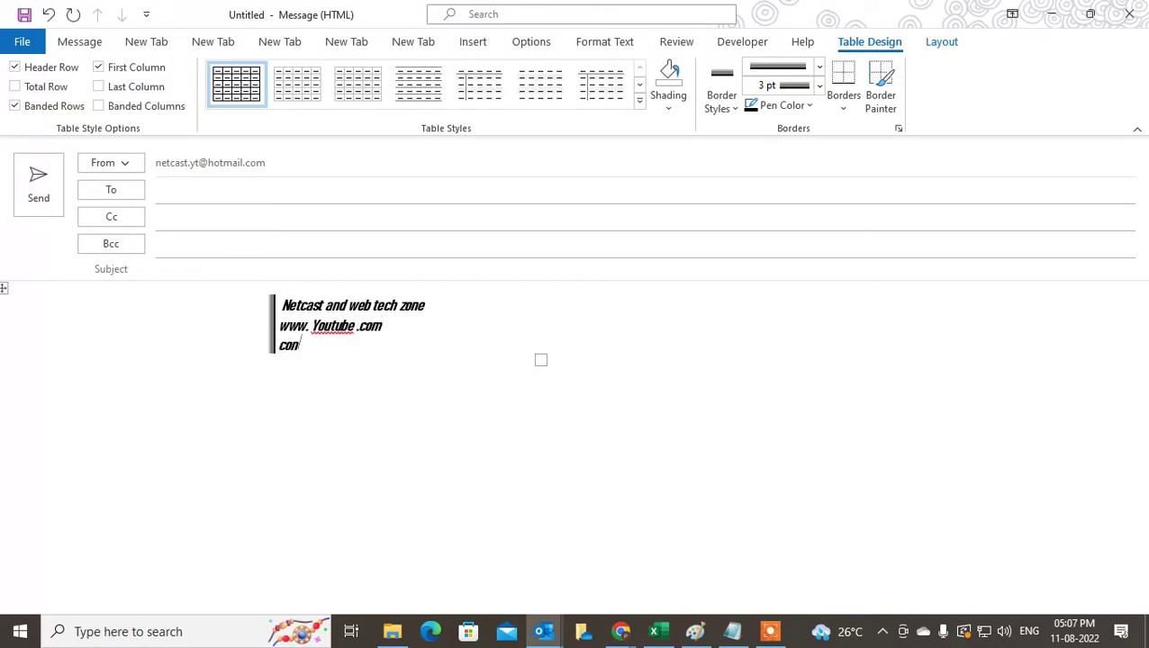
left_click(81, 42)
left_click_drag(312, 338, 269, 301)
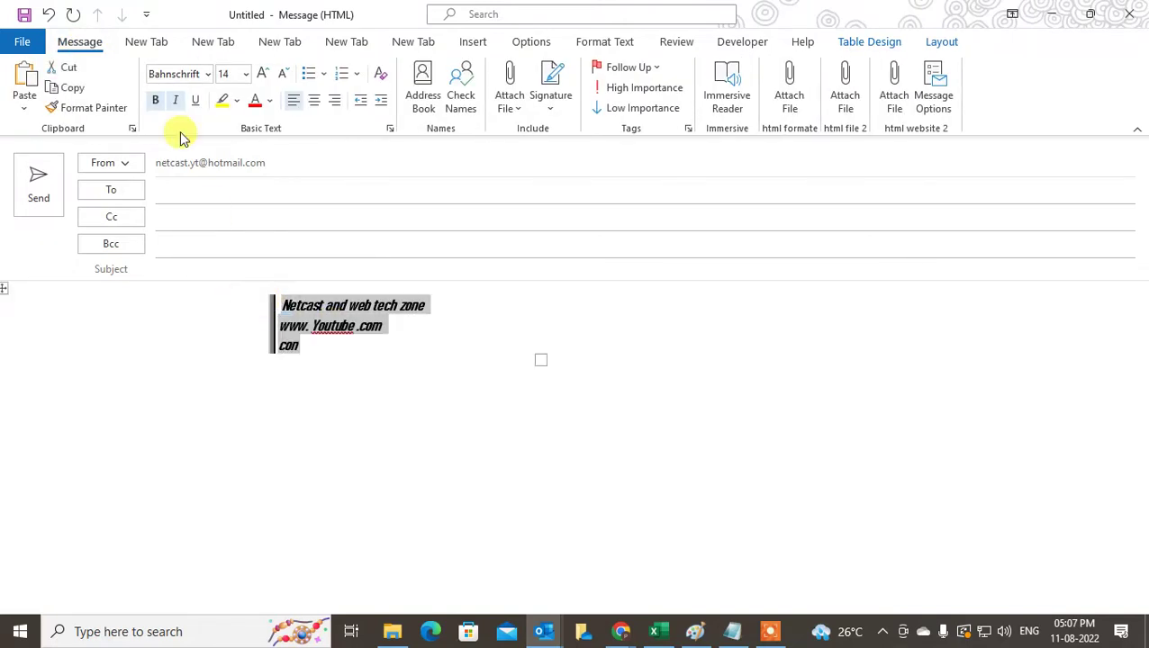
left_click(154, 100)
left_click(176, 100)
left_click(208, 74)
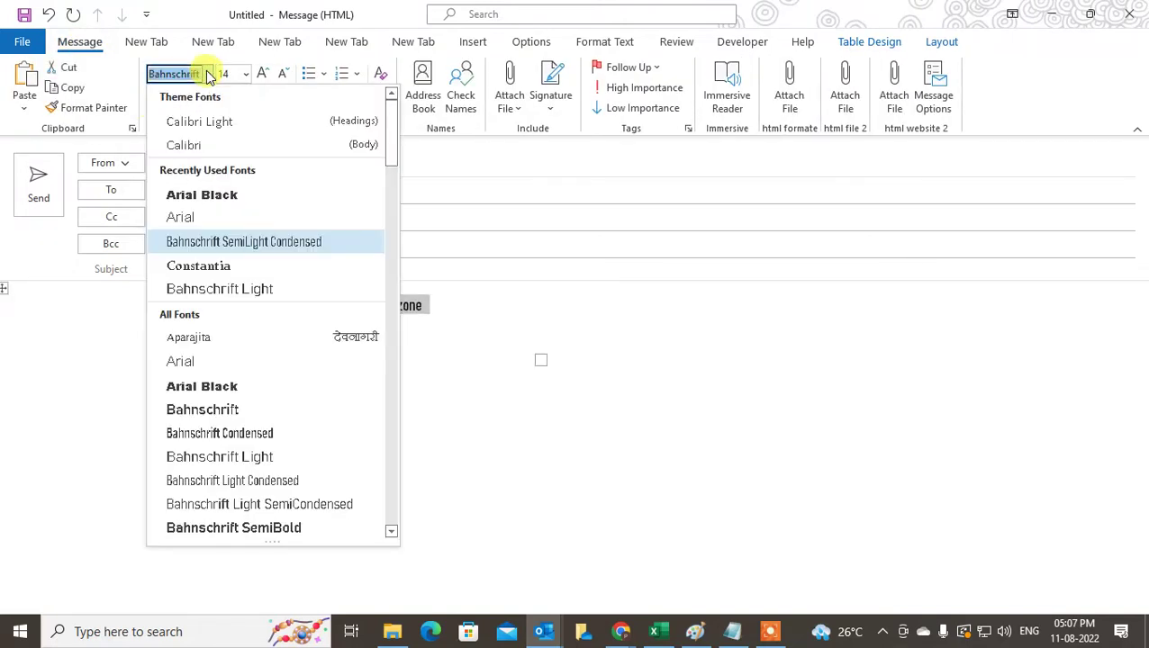
left_click(188, 217)
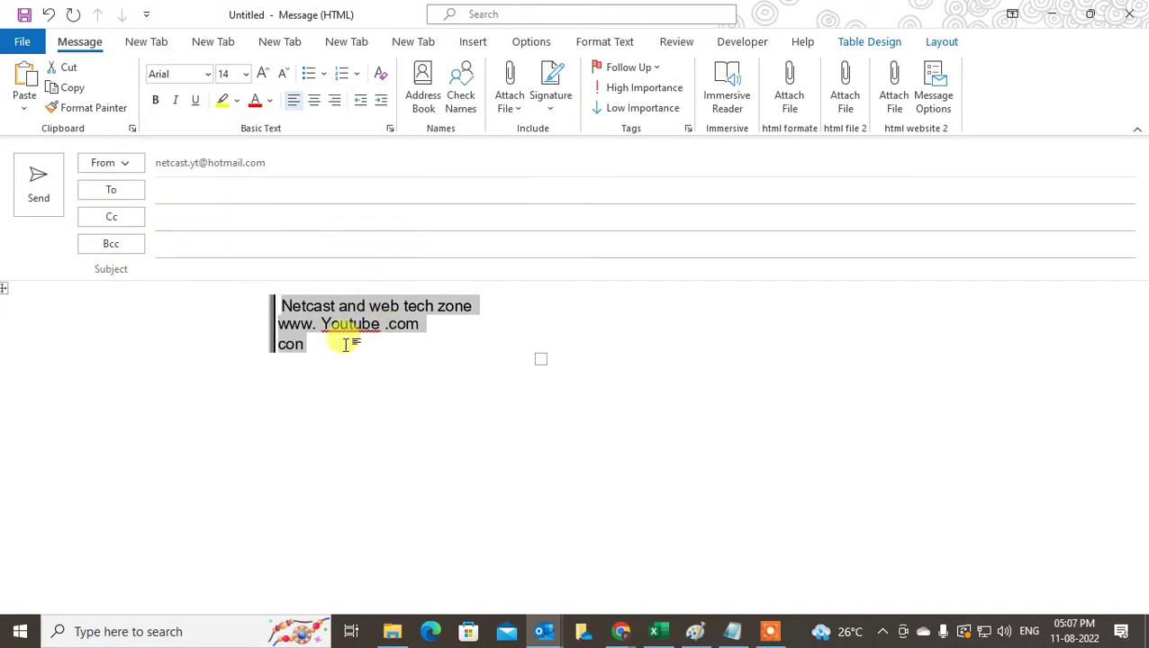
left_click(288, 313)
- Add the contact phone number line and the e-mail address line below them
left_click(286, 347)
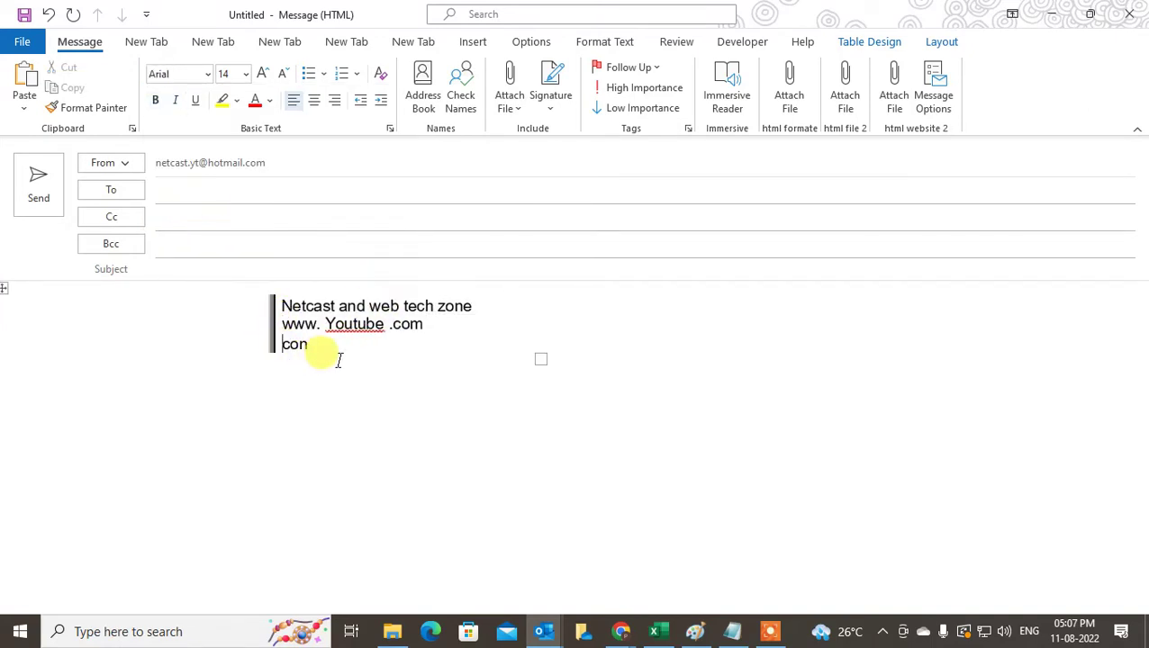
type("-99999")
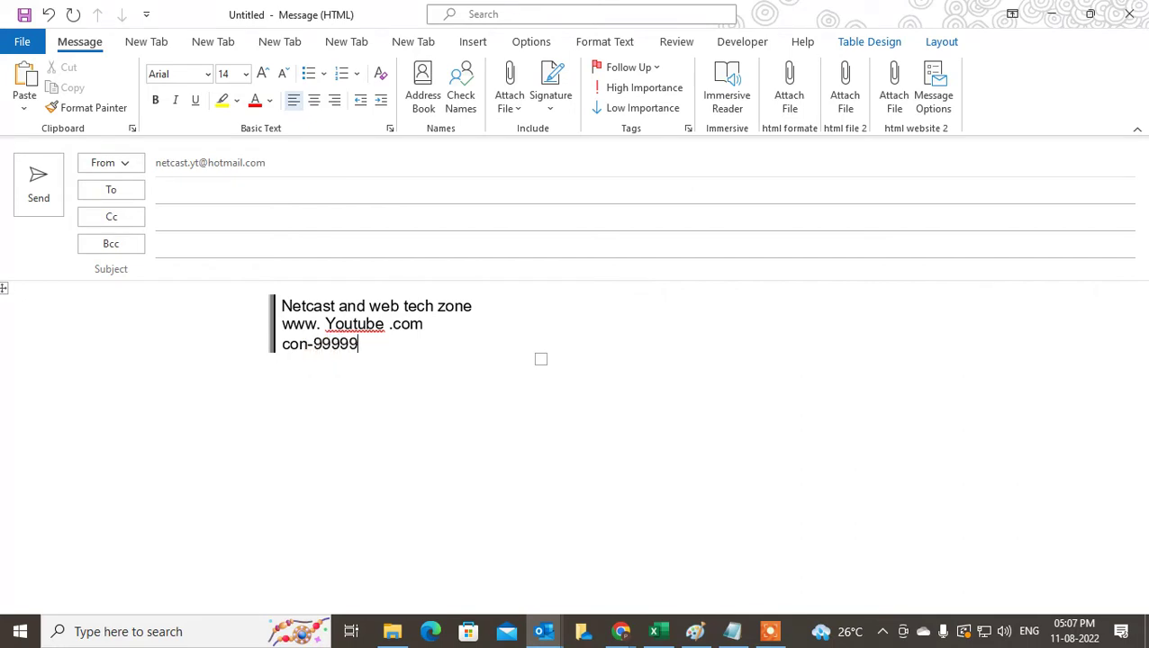
type("9999999")
key("Return")
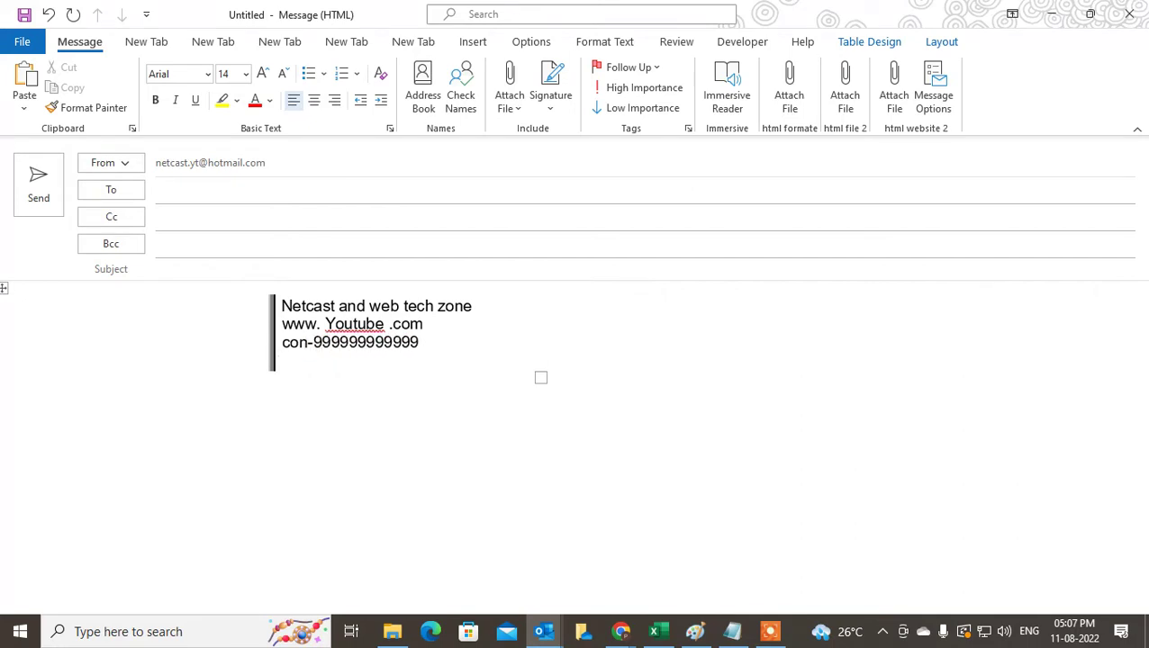
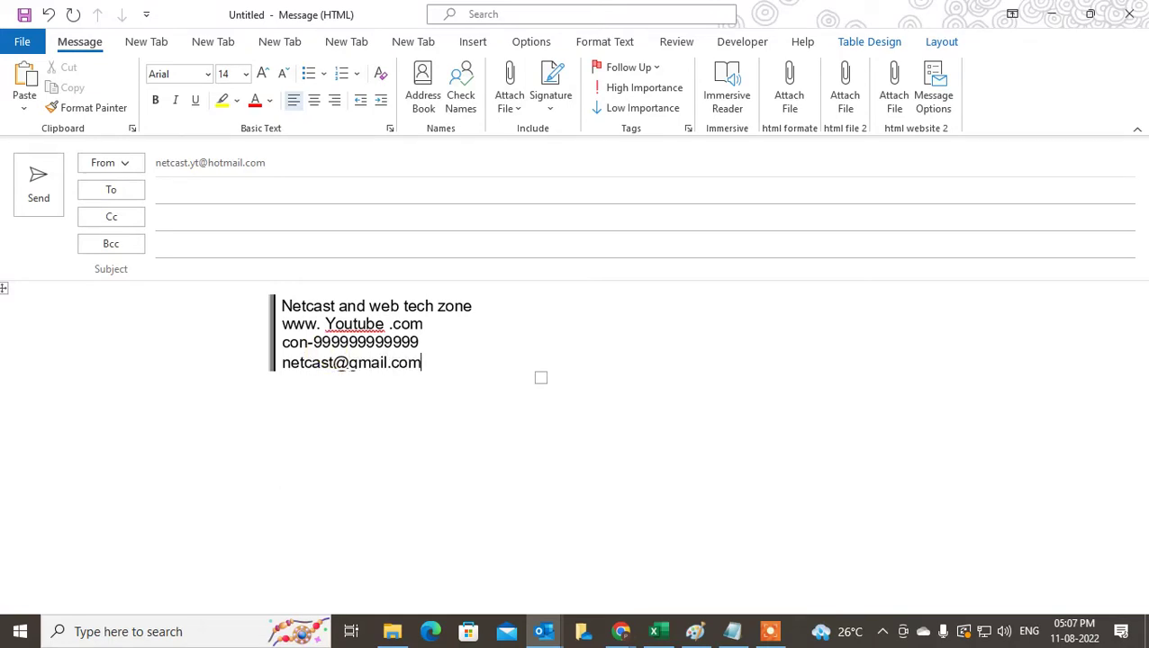
- Colour the heading 'Netcast and web tech zone' light blue-grey
left_click(411, 413)
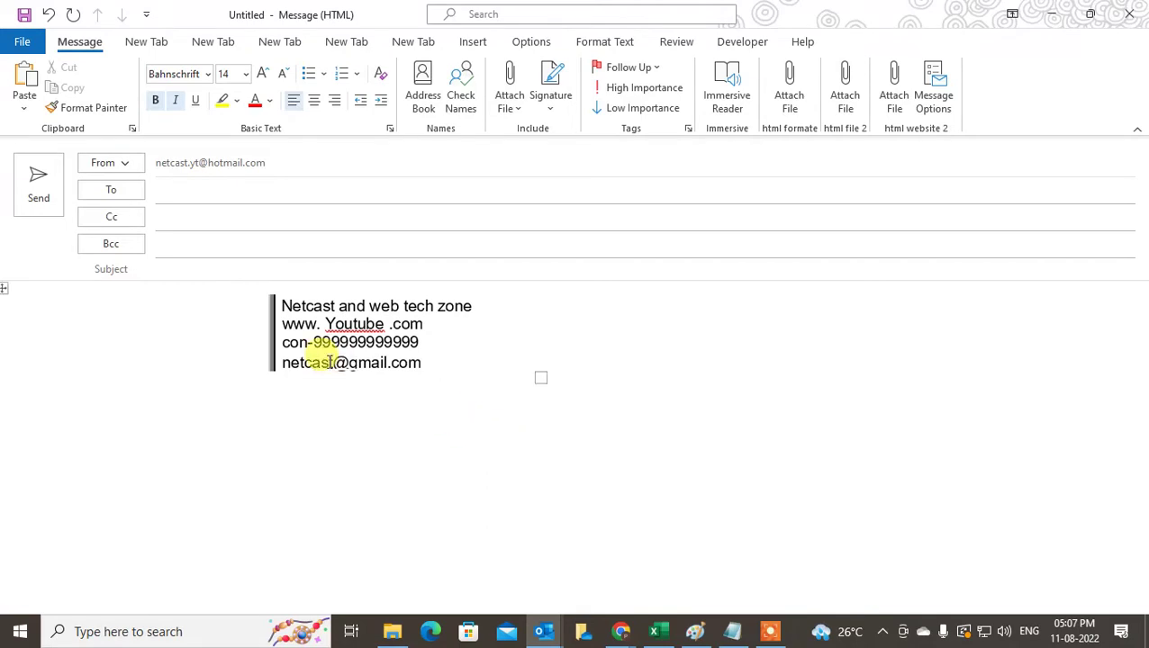
left_click(329, 362)
left_click(565, 396)
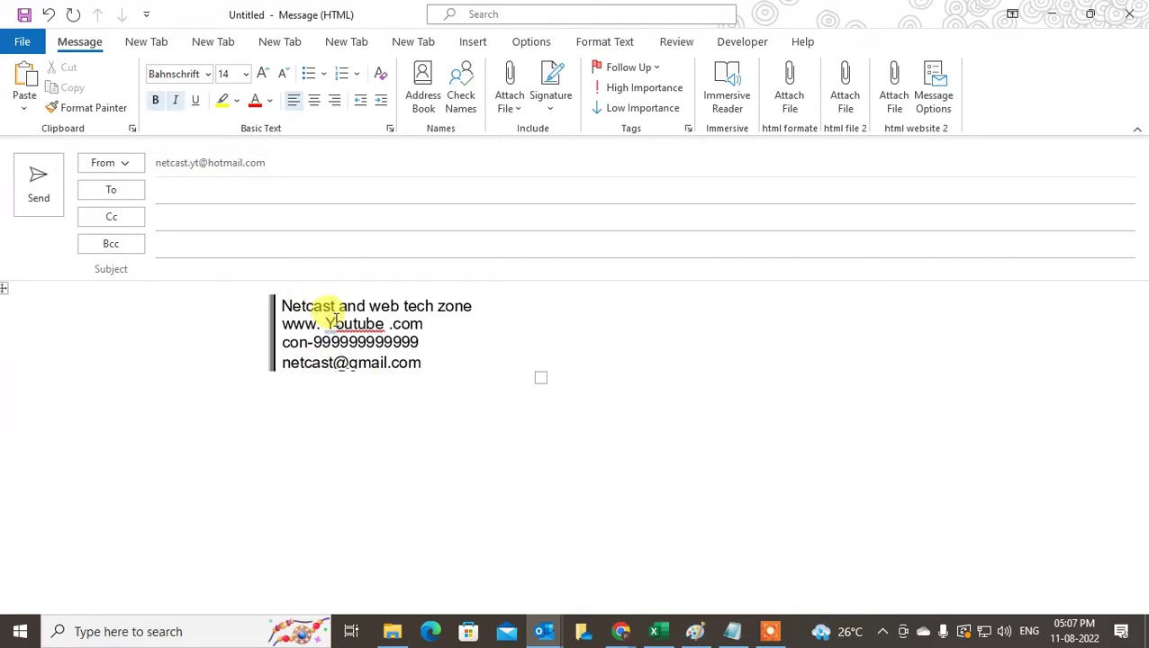
left_click_drag(281, 303, 461, 304)
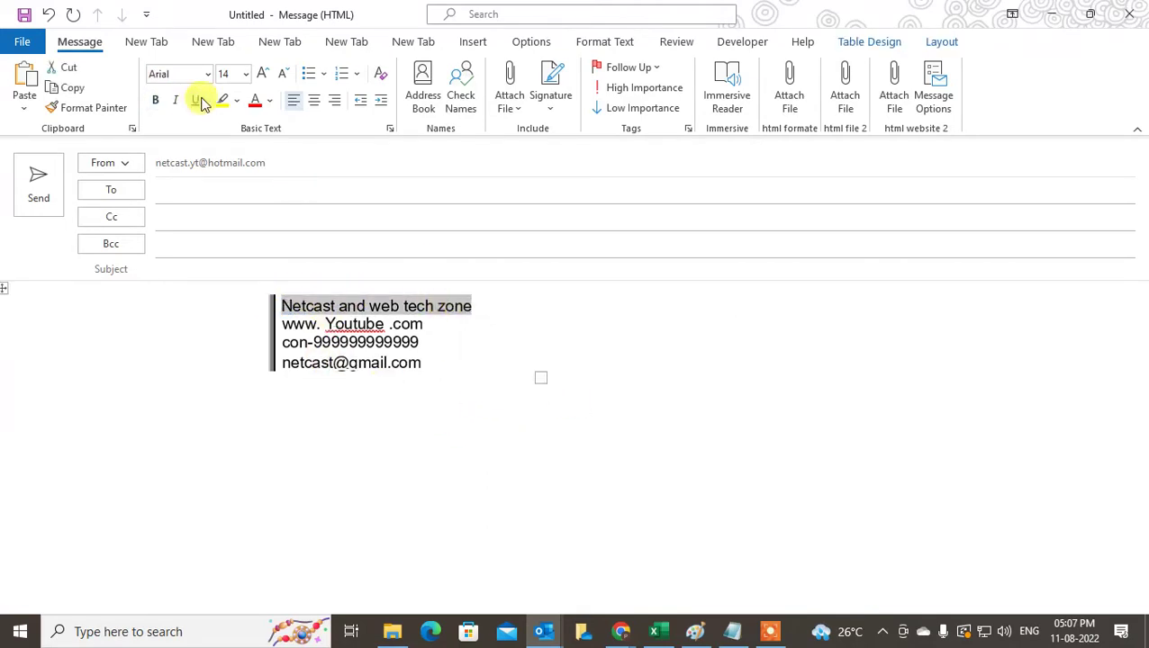
left_click(269, 101)
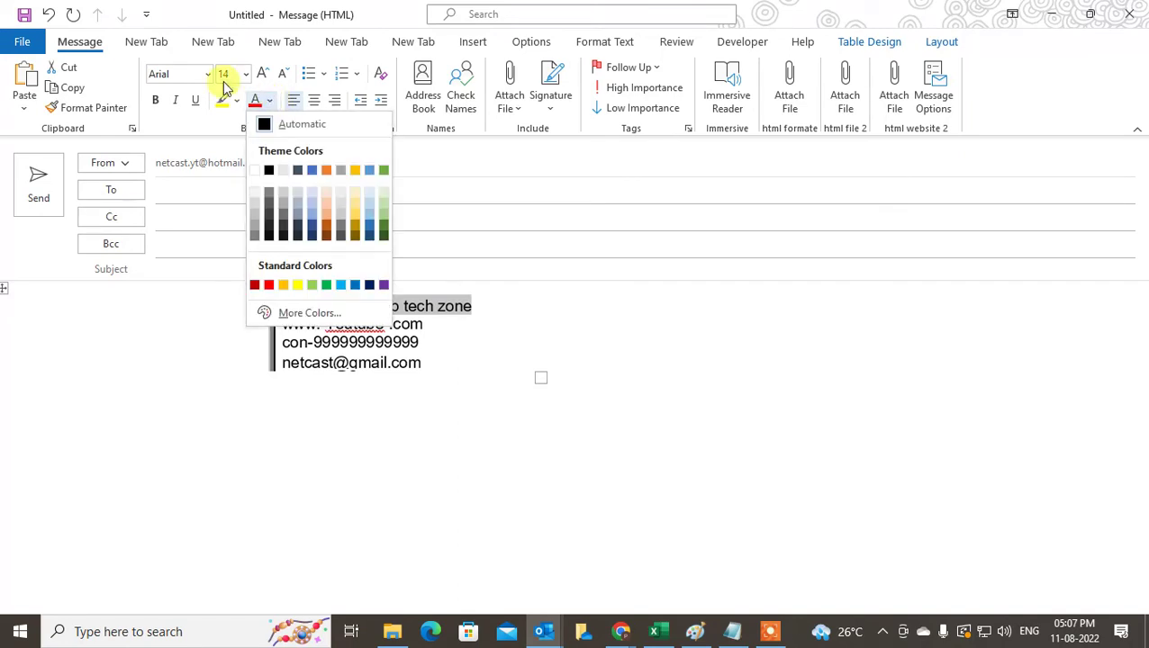
left_click(314, 220)
- Make the phone and e-mail lines bold at a smaller font size
left_click_drag(441, 375, 282, 343)
left_click(155, 100)
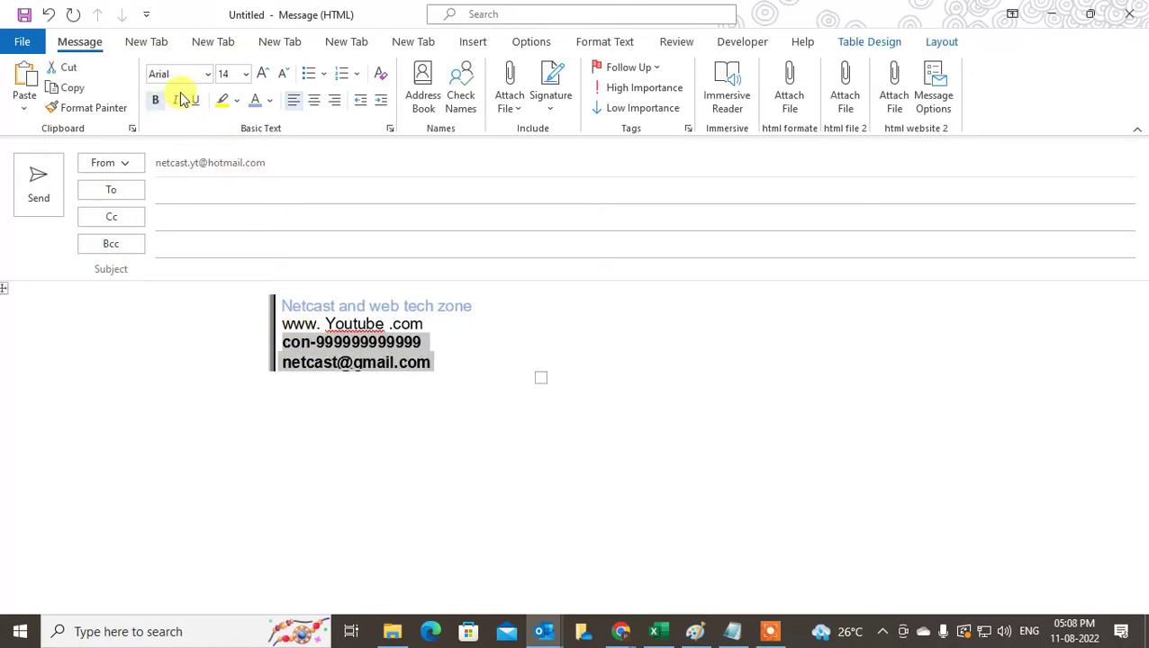
left_click(245, 74)
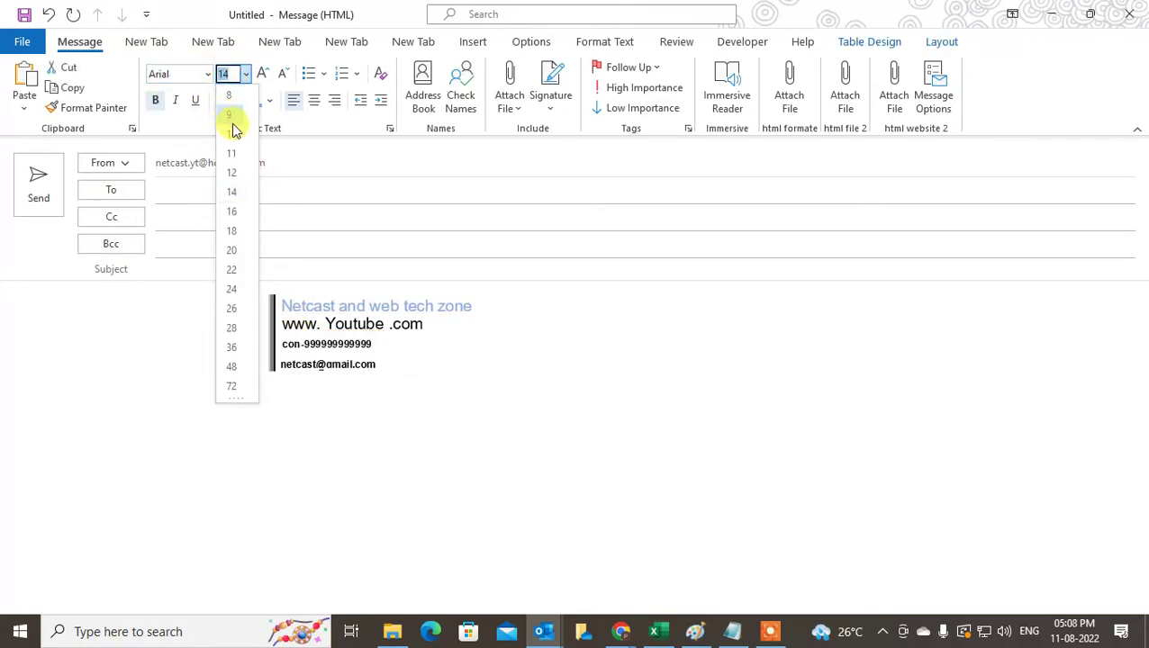
left_click(439, 414)
left_click(429, 461)
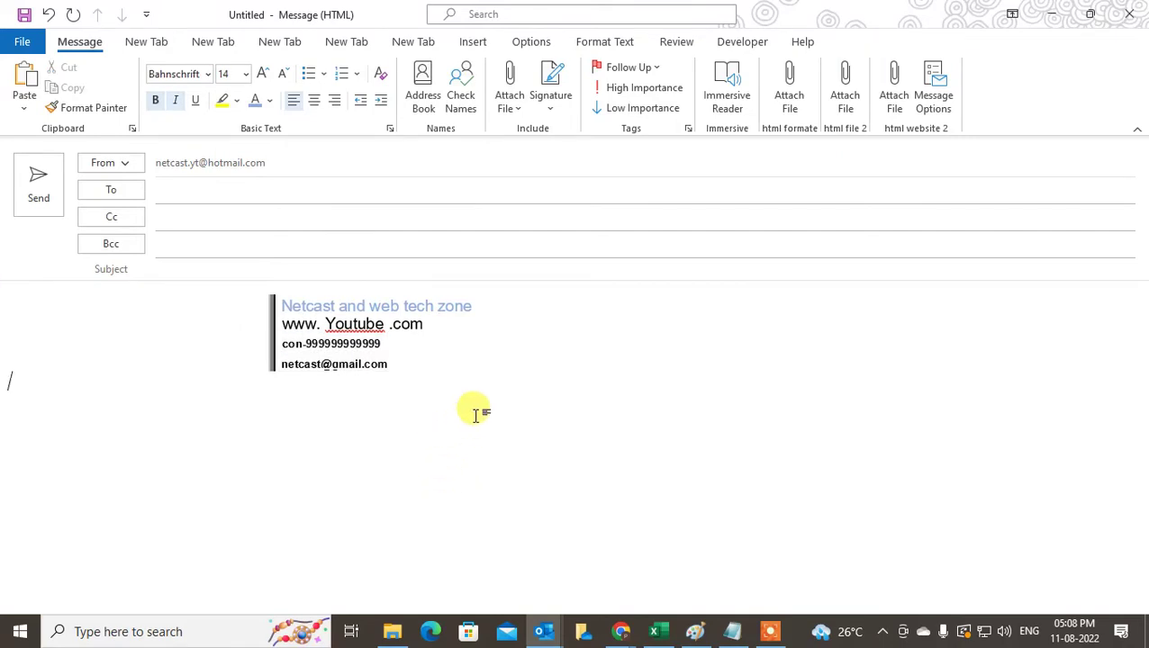
- Copy the whole message body containing the bordered contact block
left_click_drag(497, 381, 202, 309)
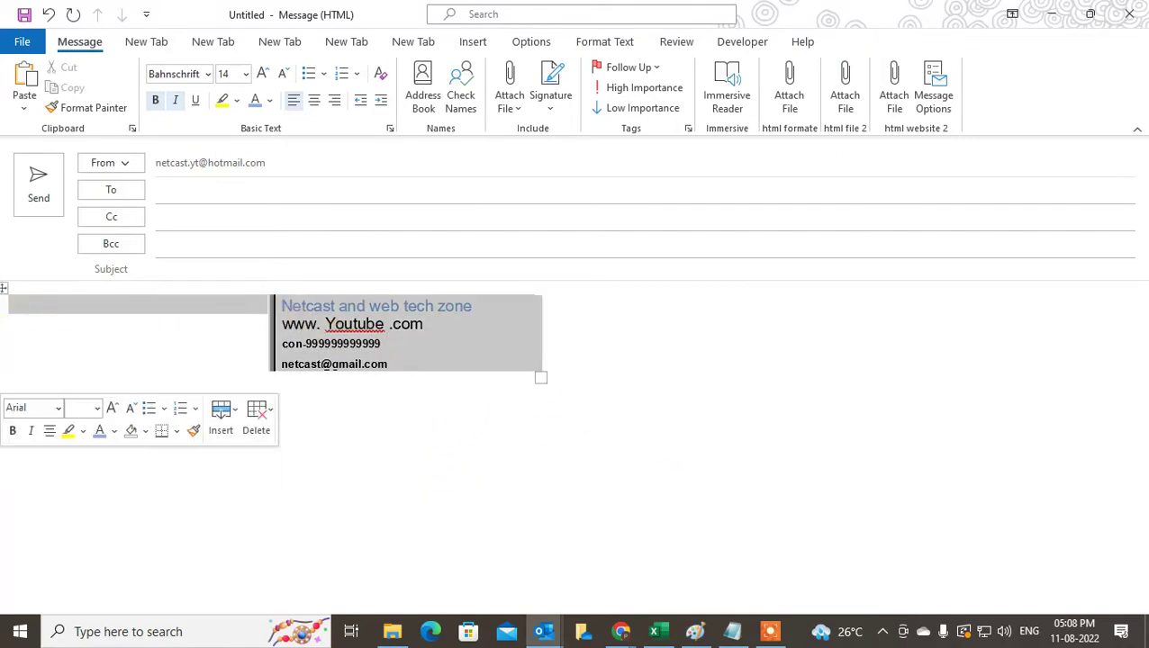
left_click(436, 428)
key("ctrl+a")
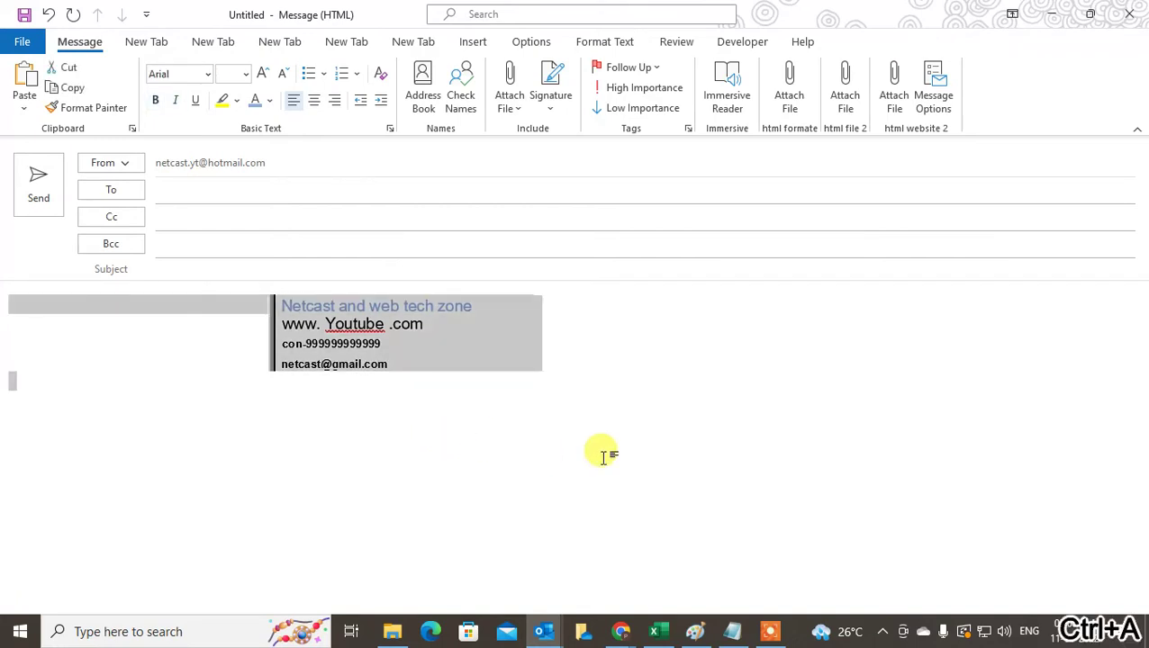
key("ctrl+c")
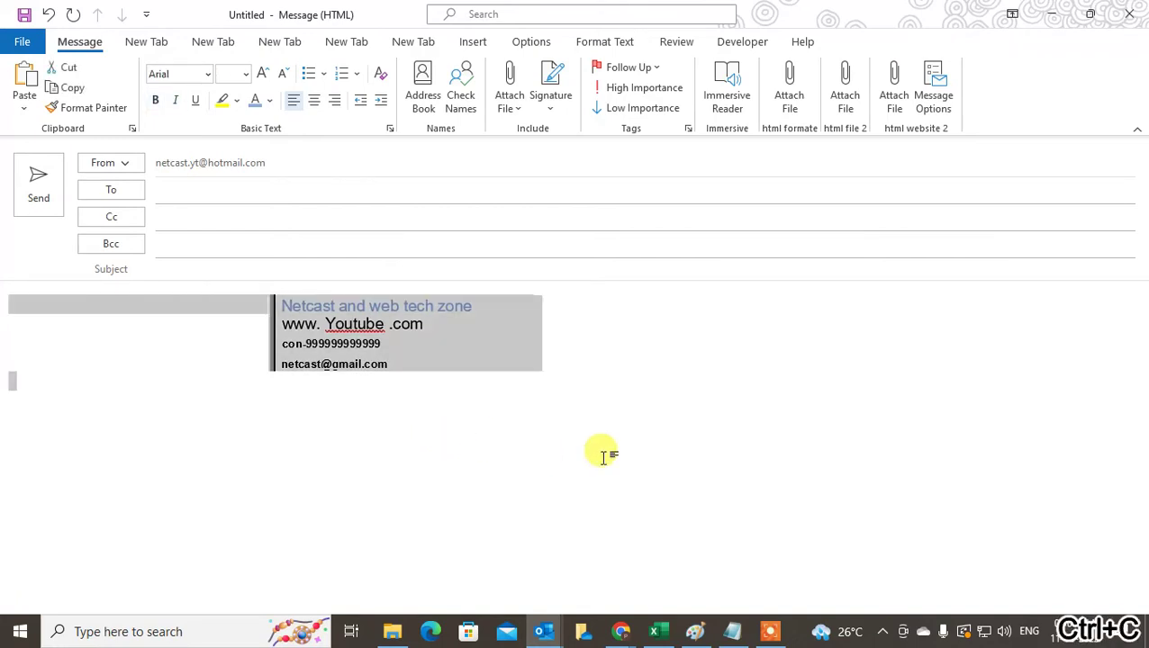
right_click(304, 315)
left_click(346, 43)
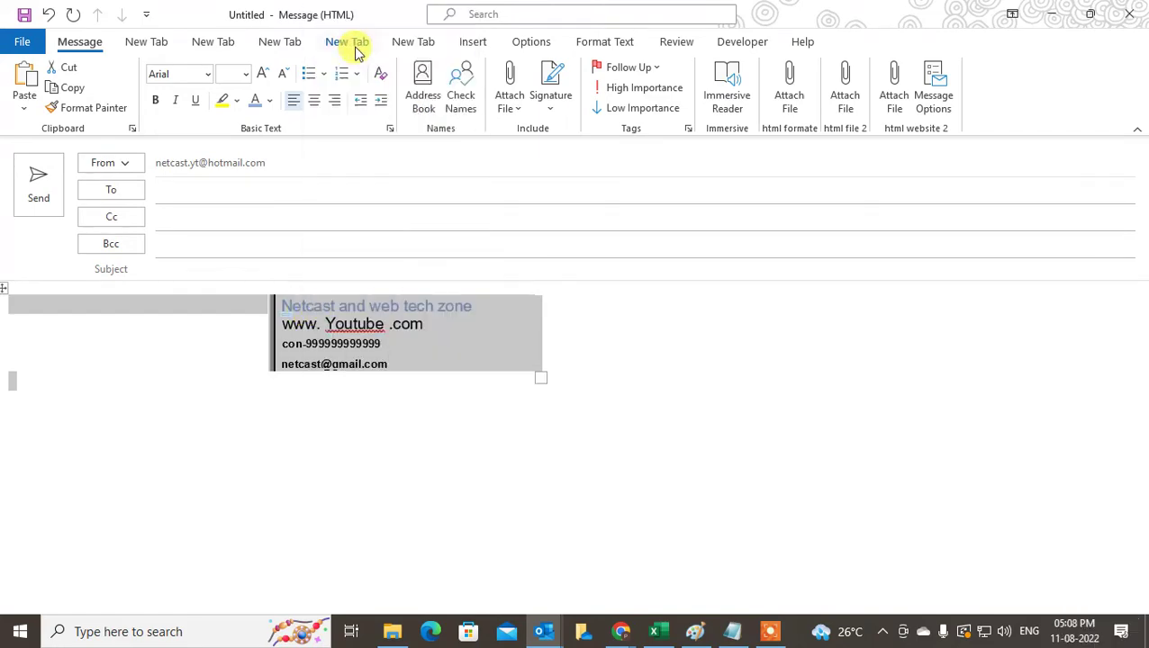
- Create a new signature named 'test signature for next to text'
left_click(543, 101)
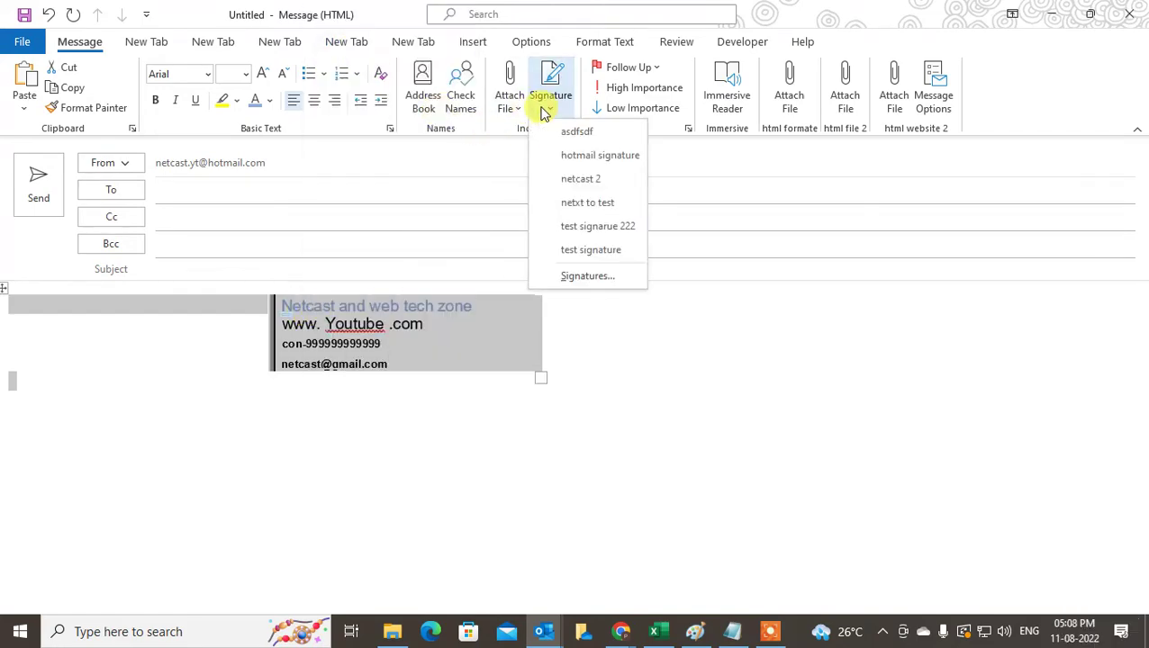
left_click(587, 276)
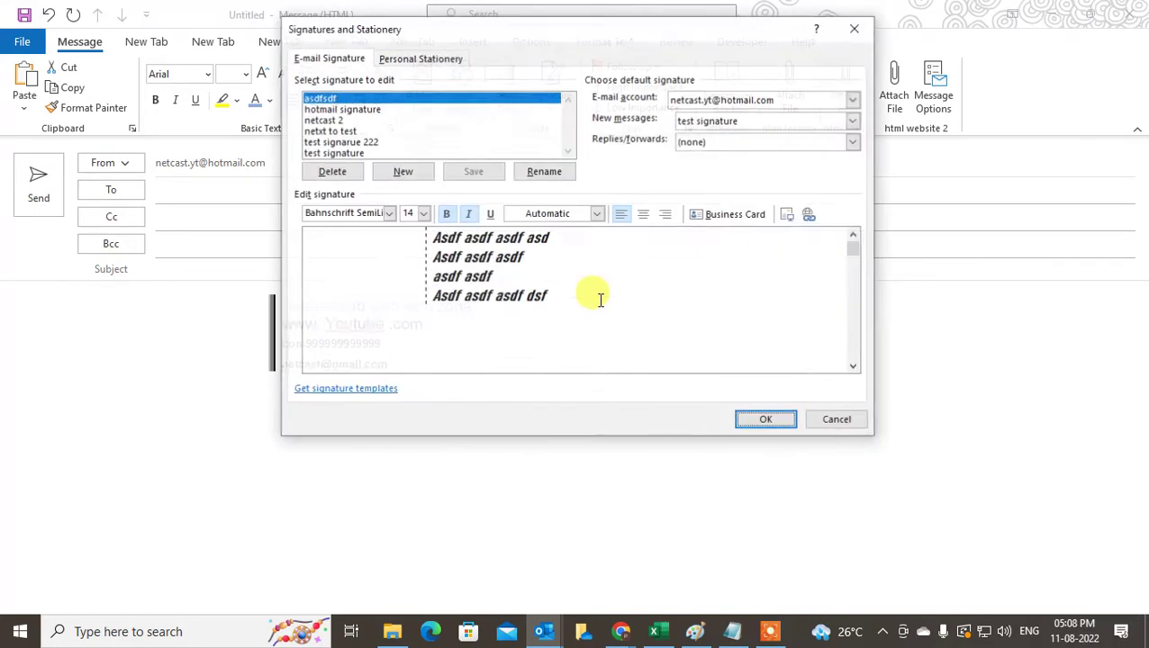
left_click(418, 175)
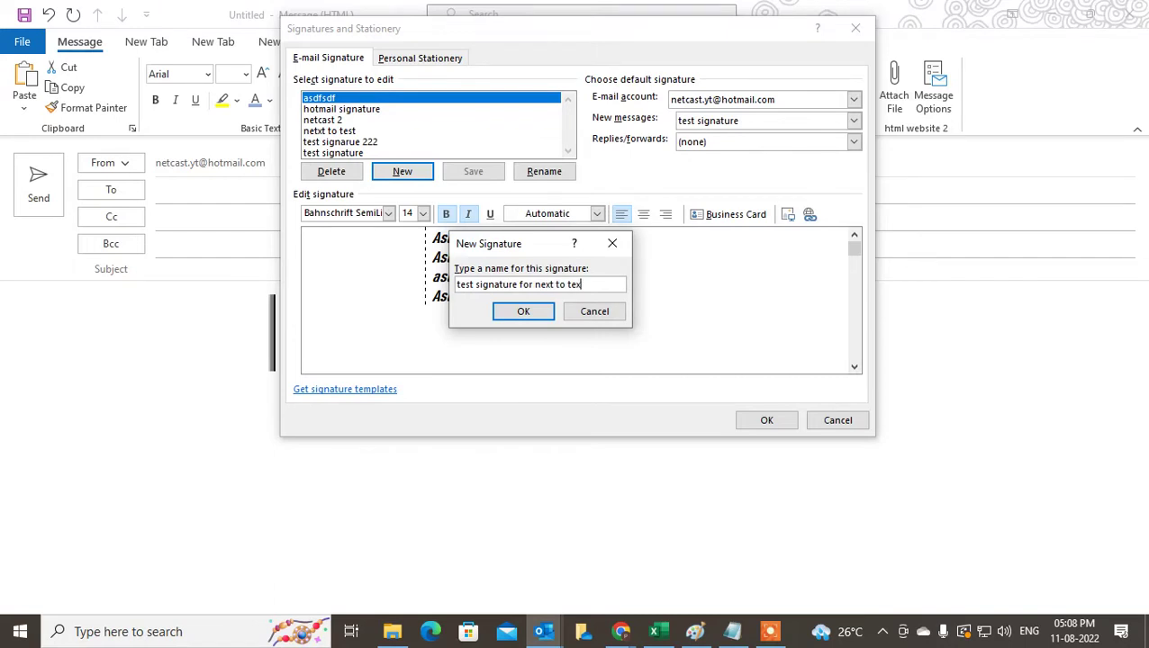
type("t")
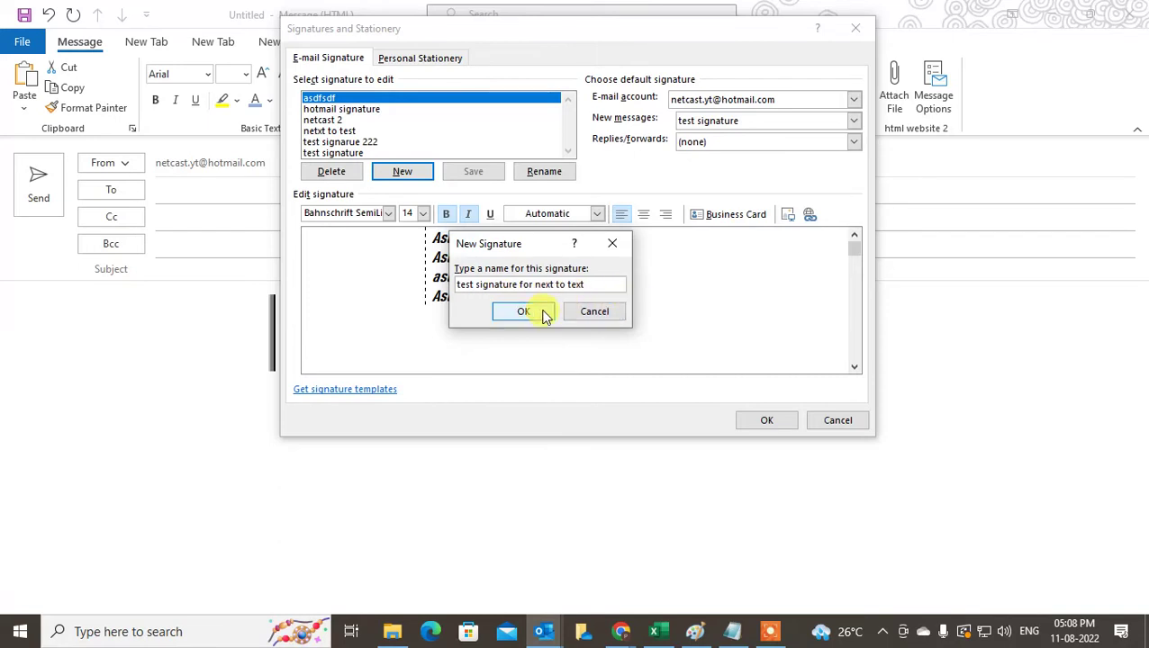
left_click(531, 312)
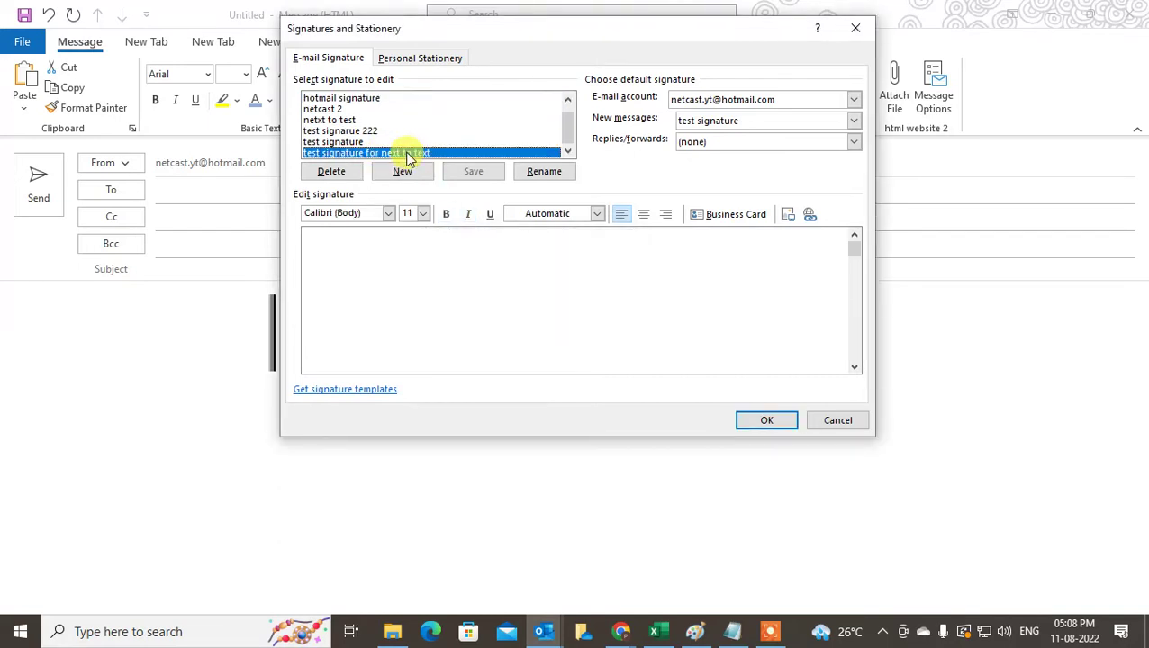
- Paste the contact block into the signature editor with Keep Source Formatting
left_click(328, 252)
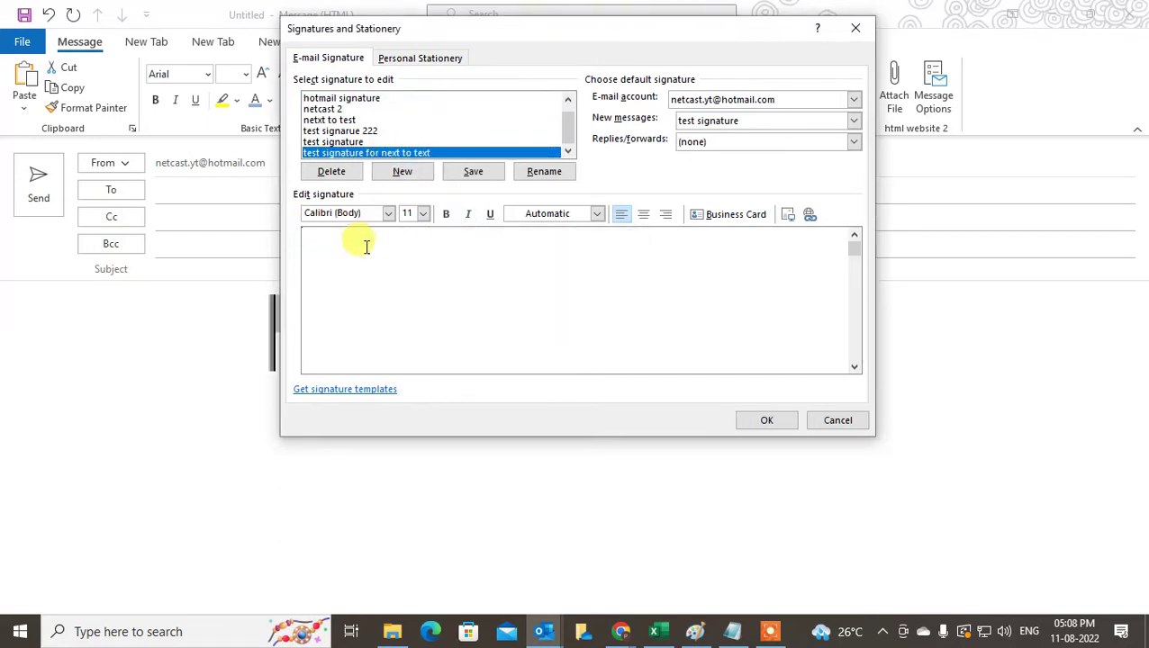
right_click(352, 250)
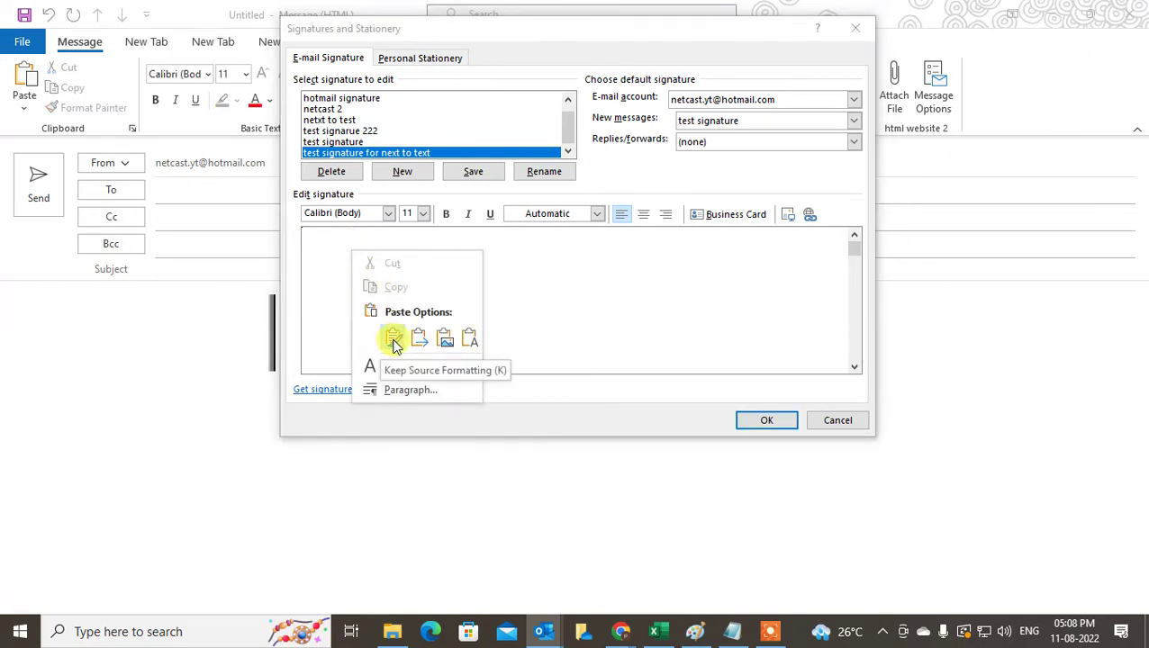
left_click(393, 340)
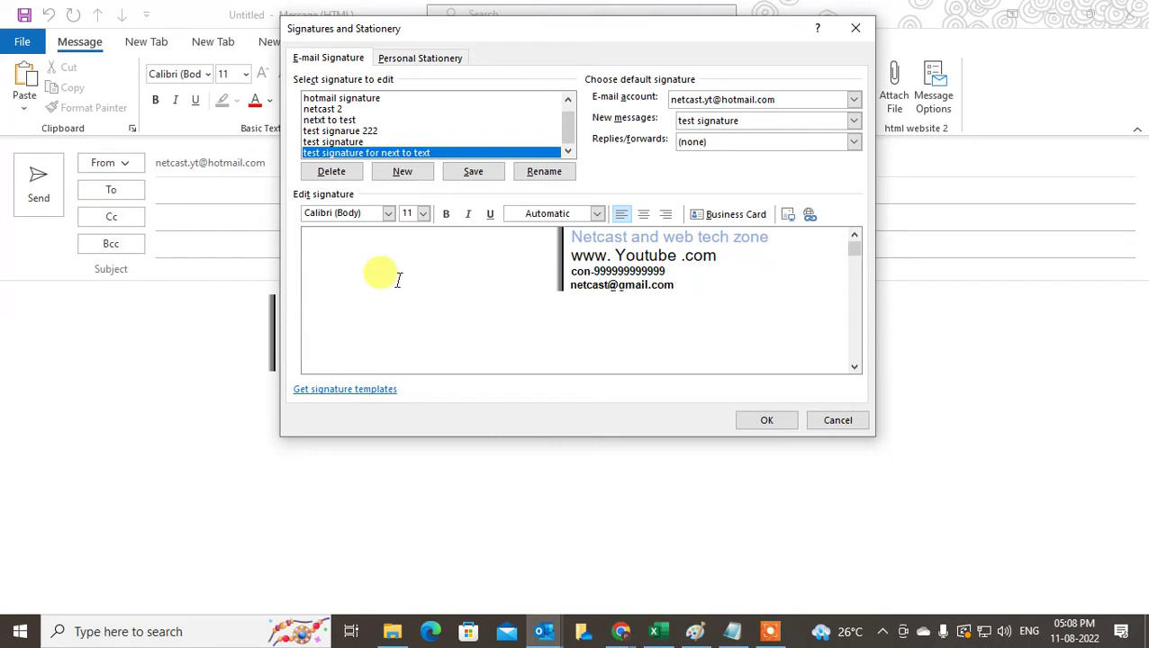
right_click(412, 323)
left_click(502, 406)
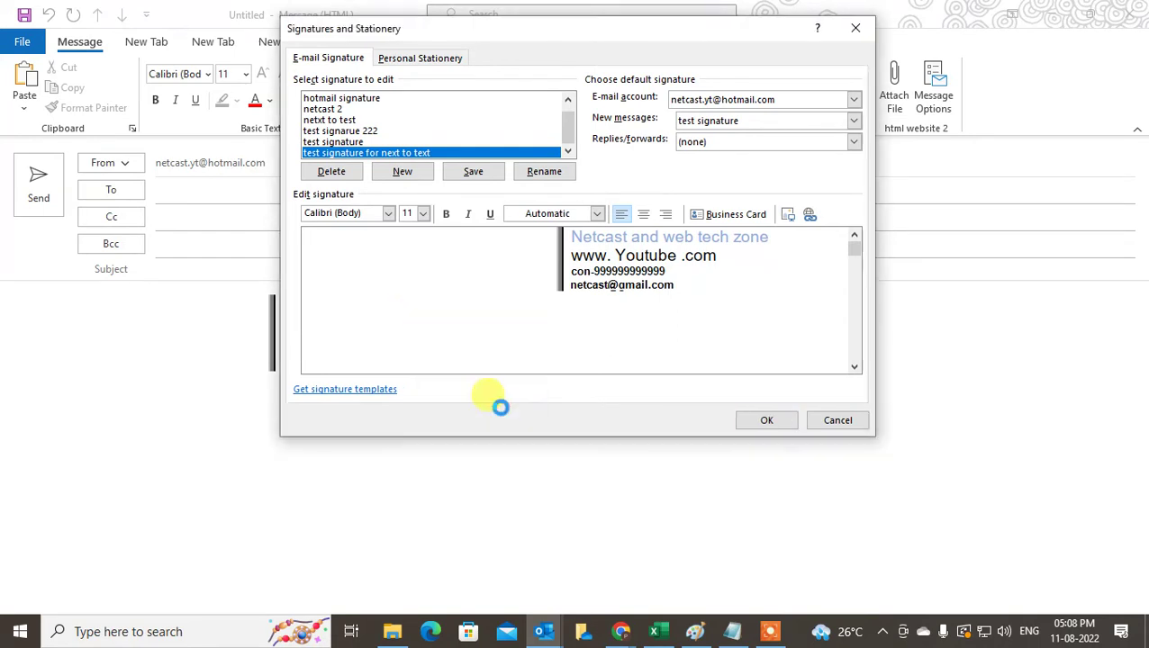
- Delete the accidentally duplicated second contact block from the signature
left_click(526, 270)
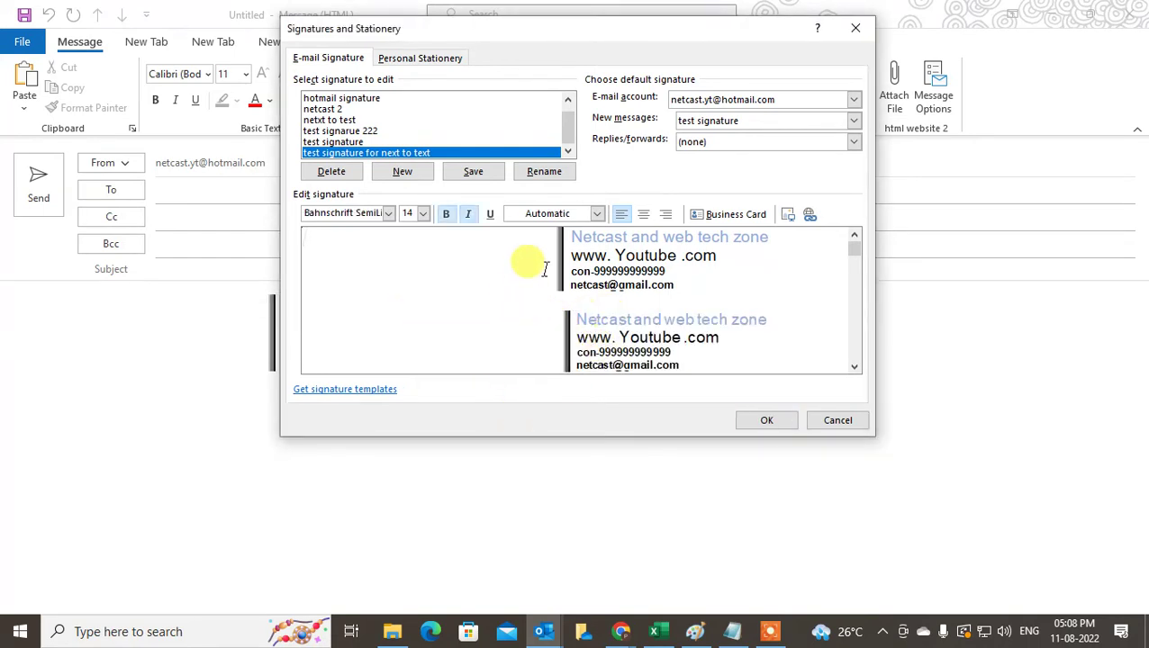
left_click(587, 340)
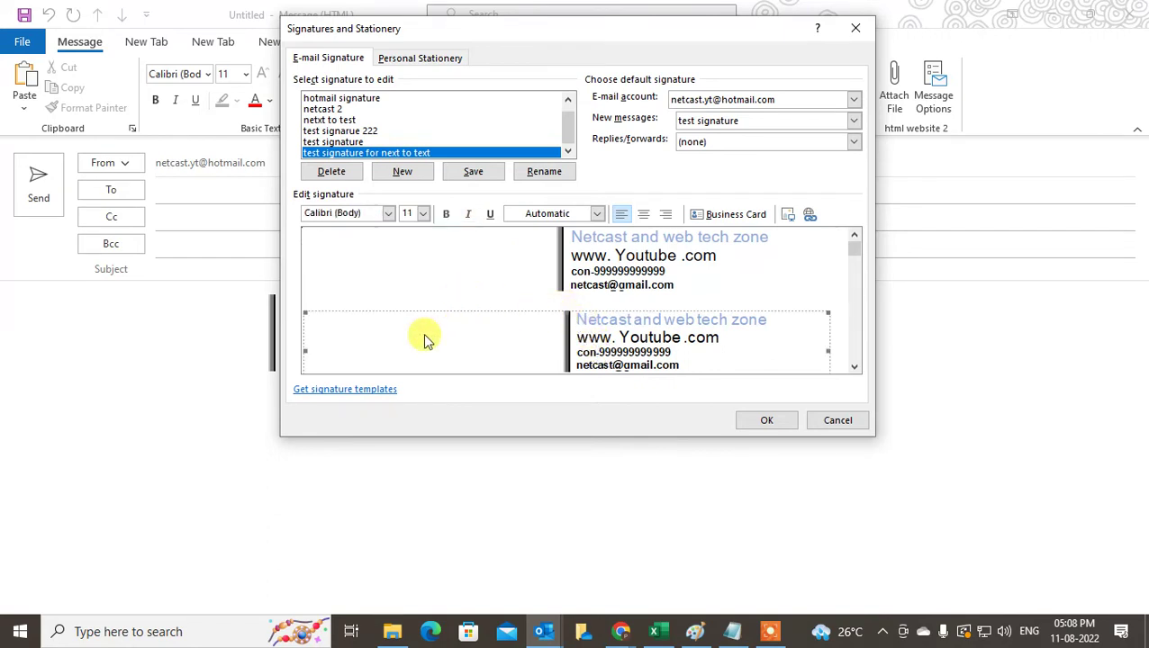
left_click(580, 263)
left_click(577, 349)
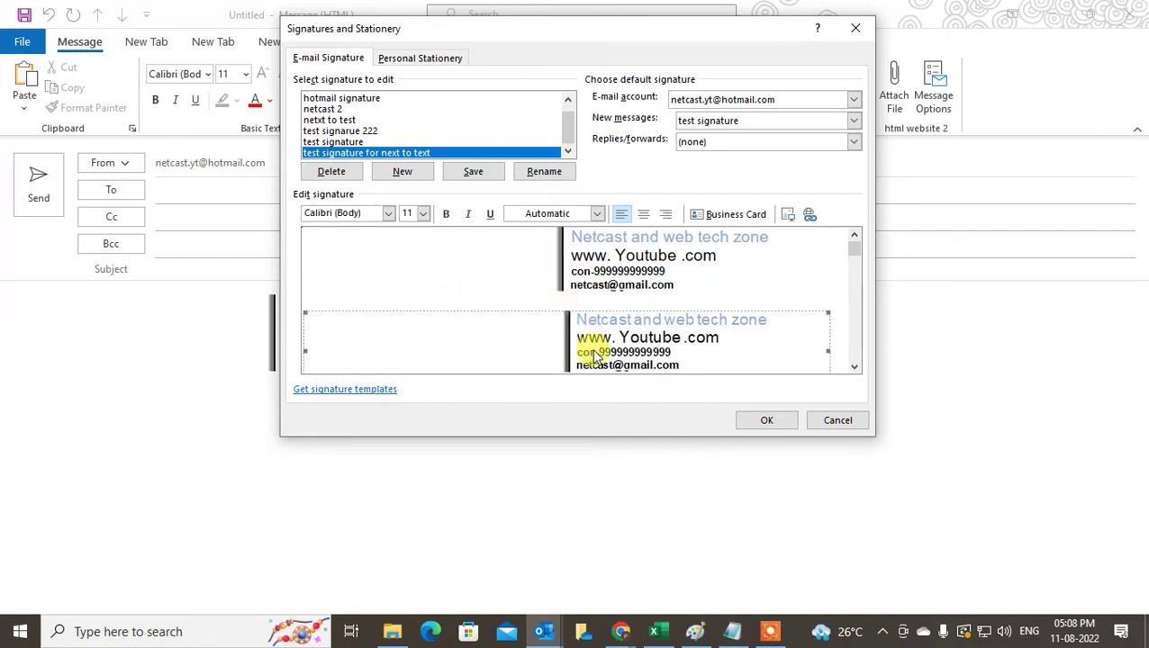
key("Delete")
left_click(485, 239)
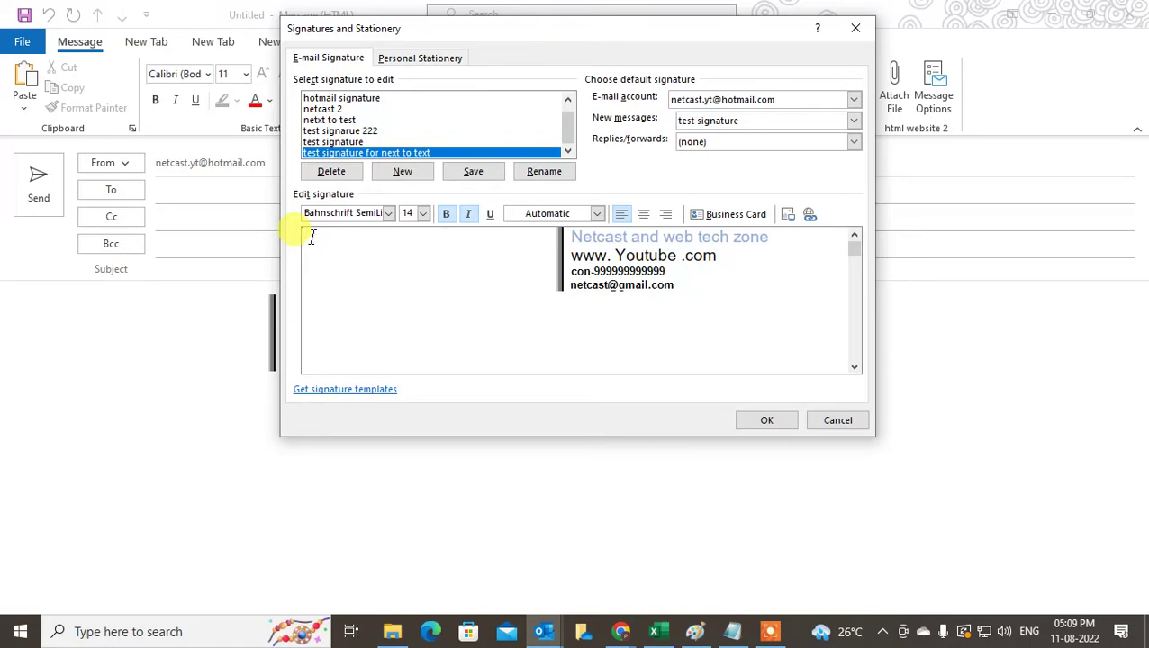
- Insert the 'Move Archived Emails to Inbox in Outlook' image from Downloads into the signature
left_click(788, 216)
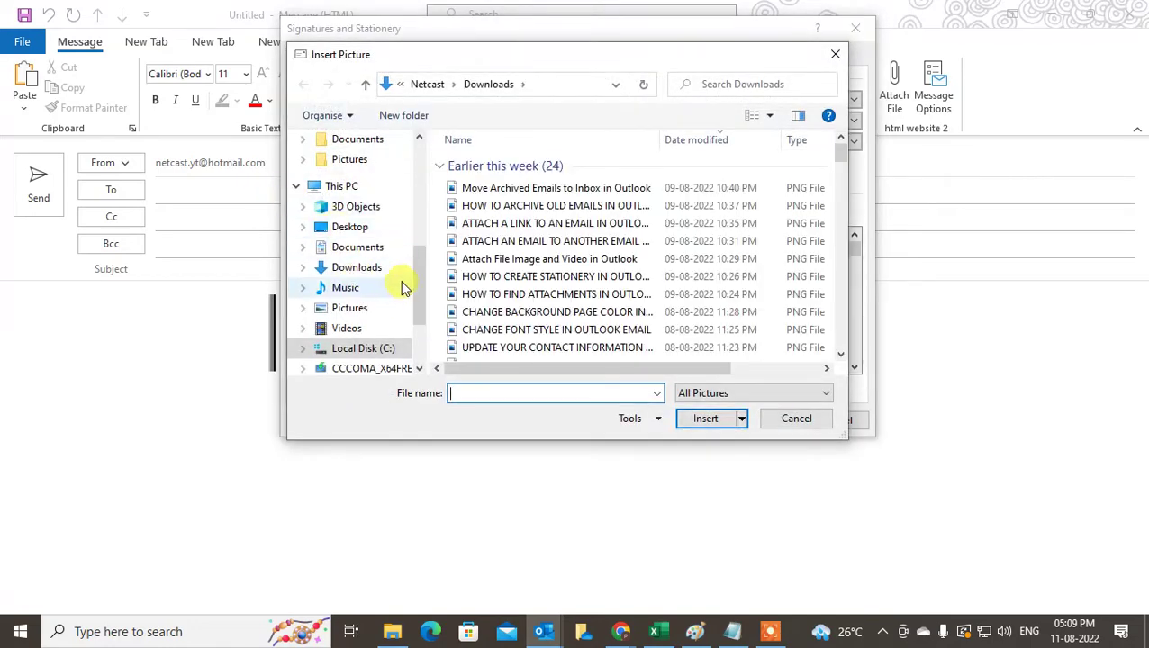
left_click_drag(402, 274, 423, 149)
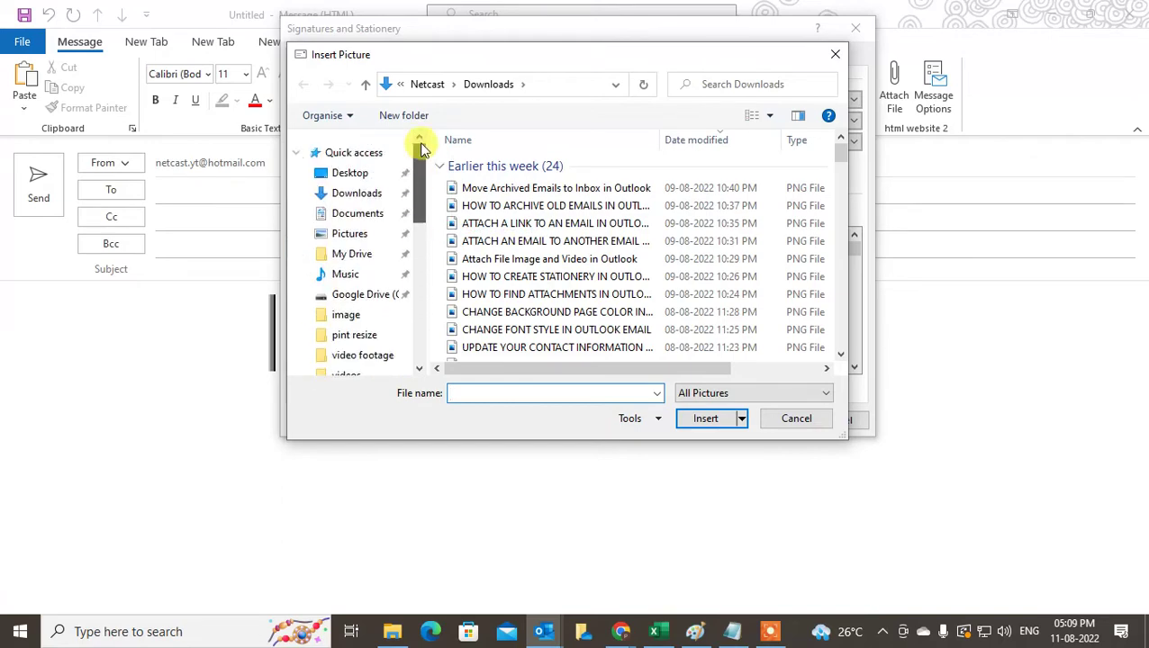
left_click(356, 193)
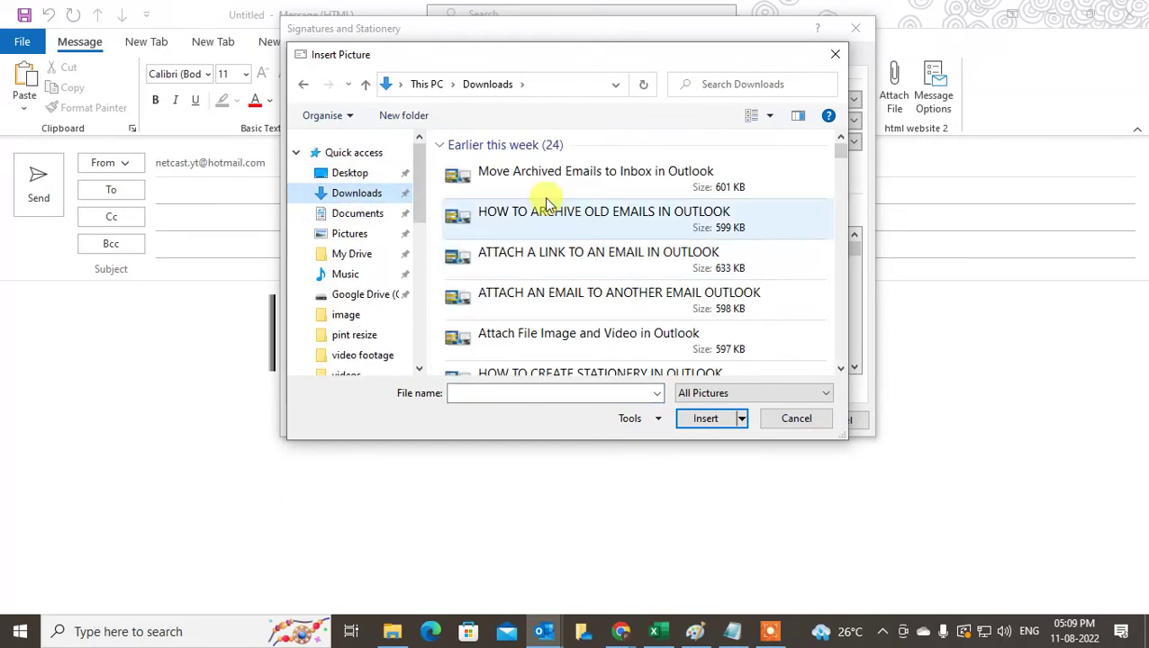
double_click(536, 189)
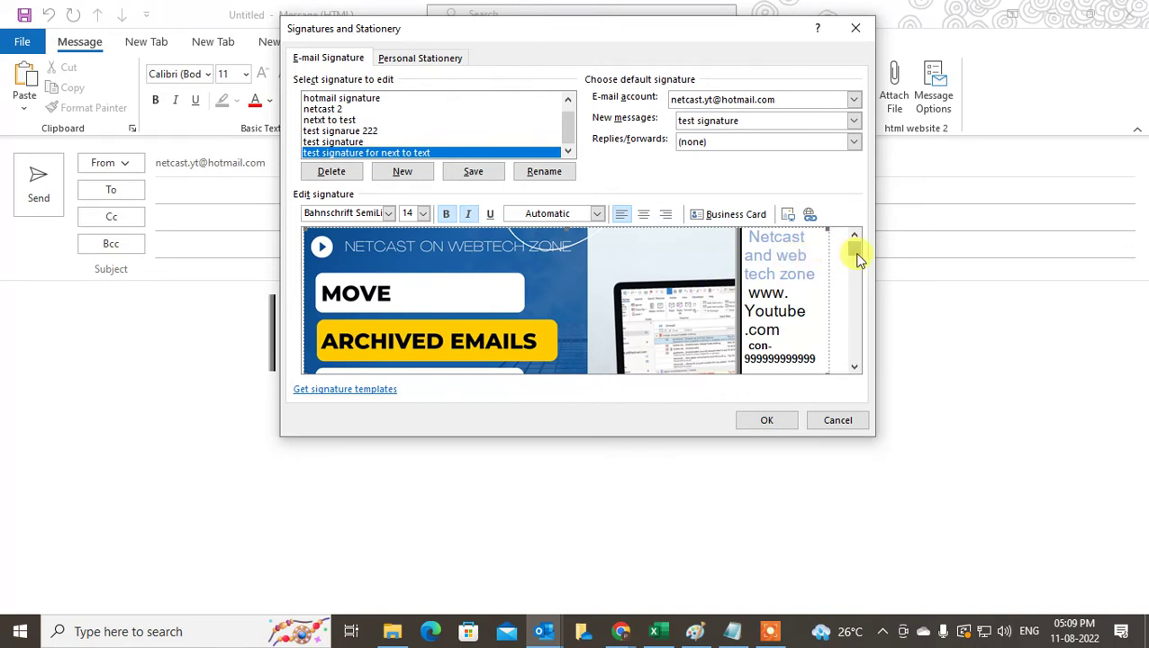
- Resize the picture to 2.29 cm tall and save the signature
right_click(465, 257)
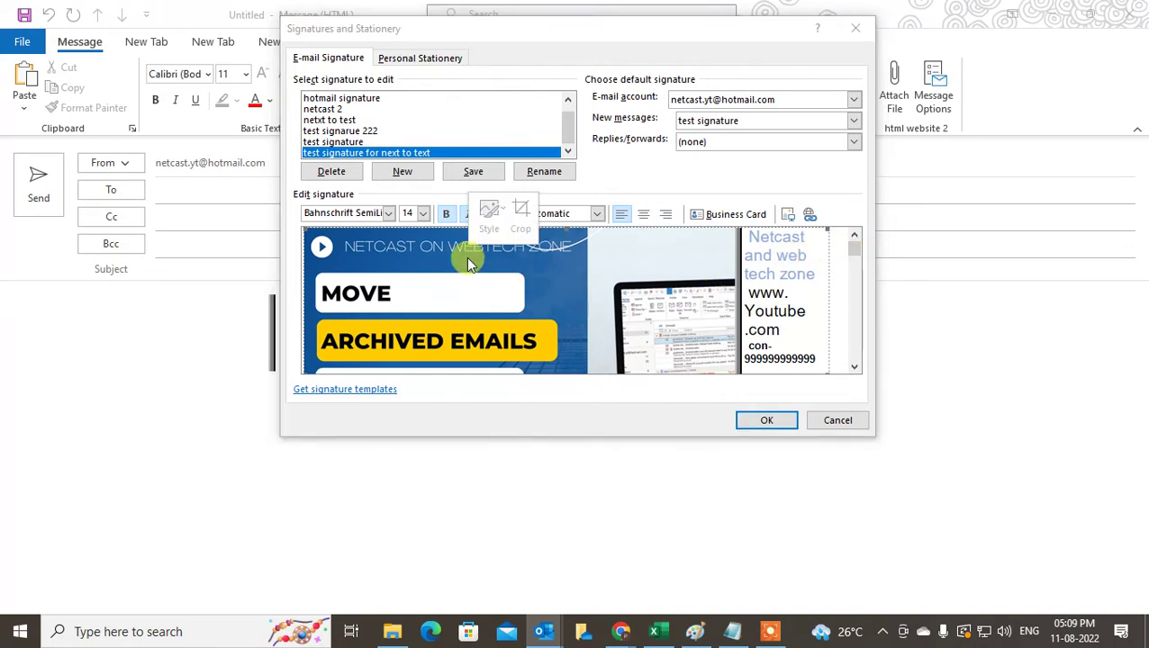
left_click(517, 475)
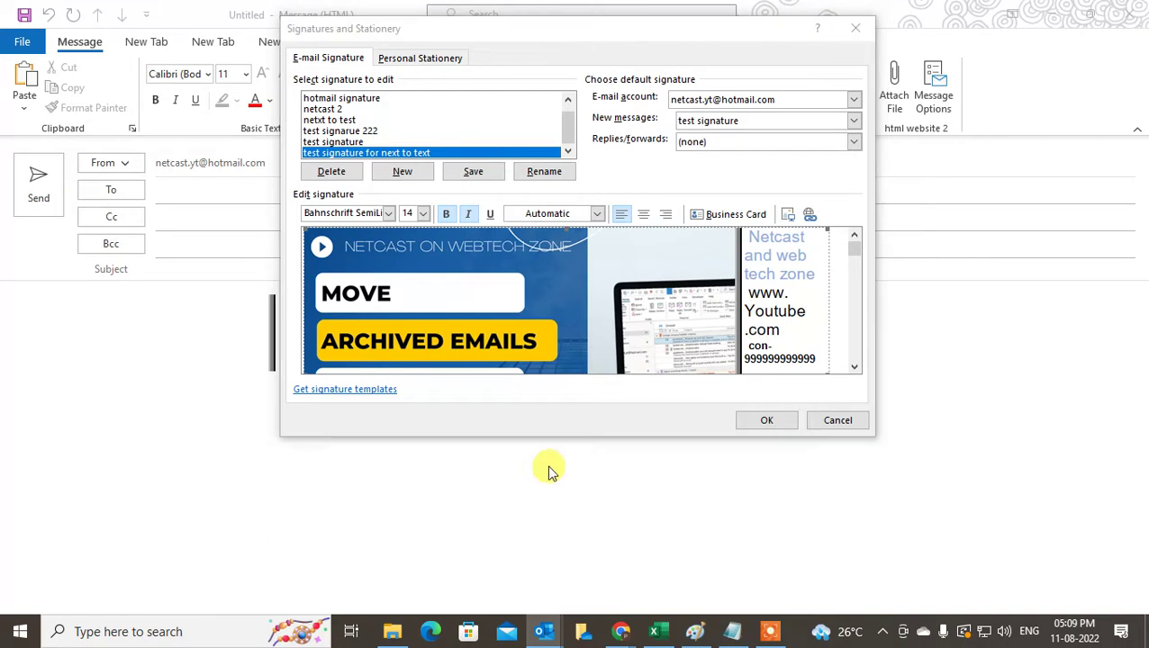
left_click(453, 132)
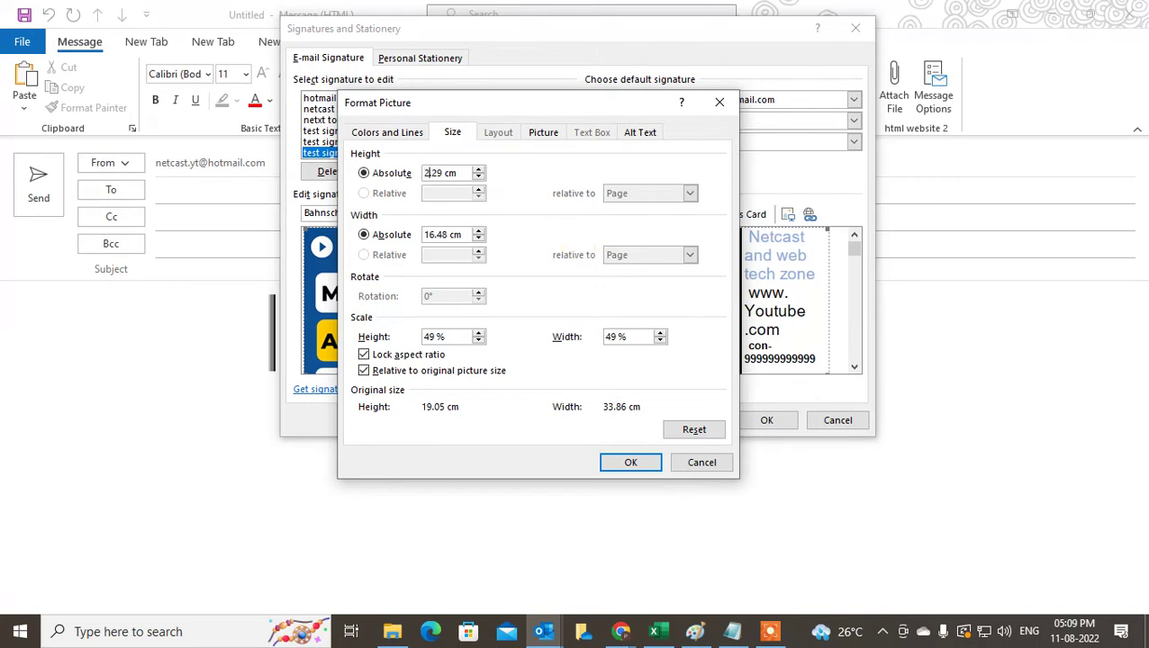
key("Tab")
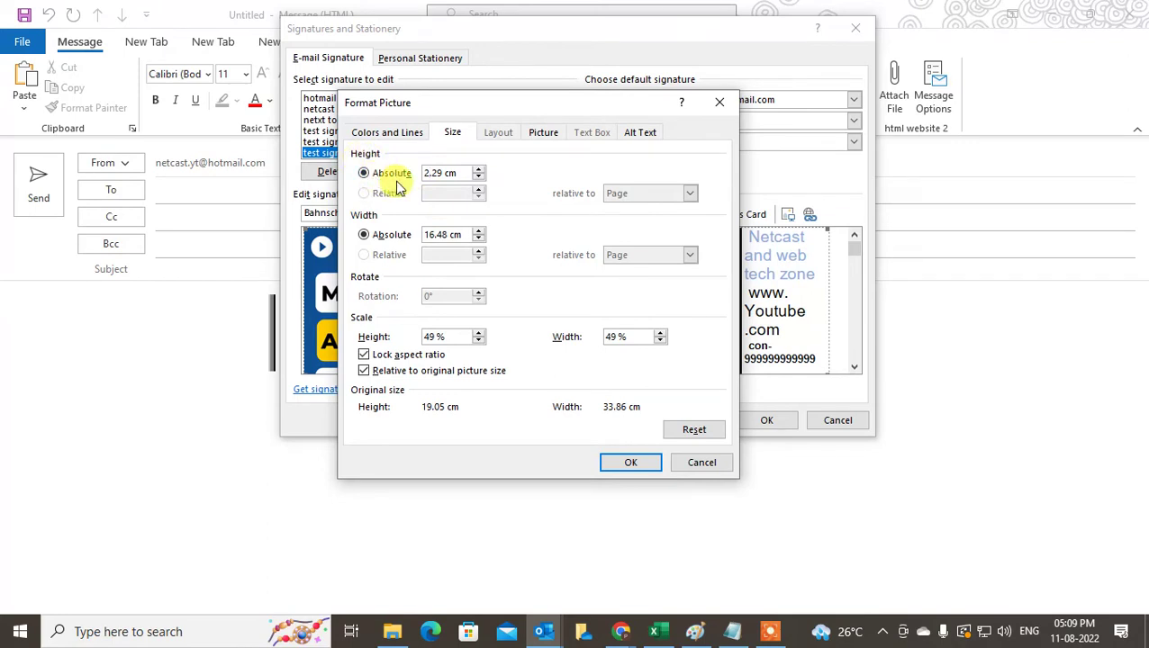
left_click(635, 464)
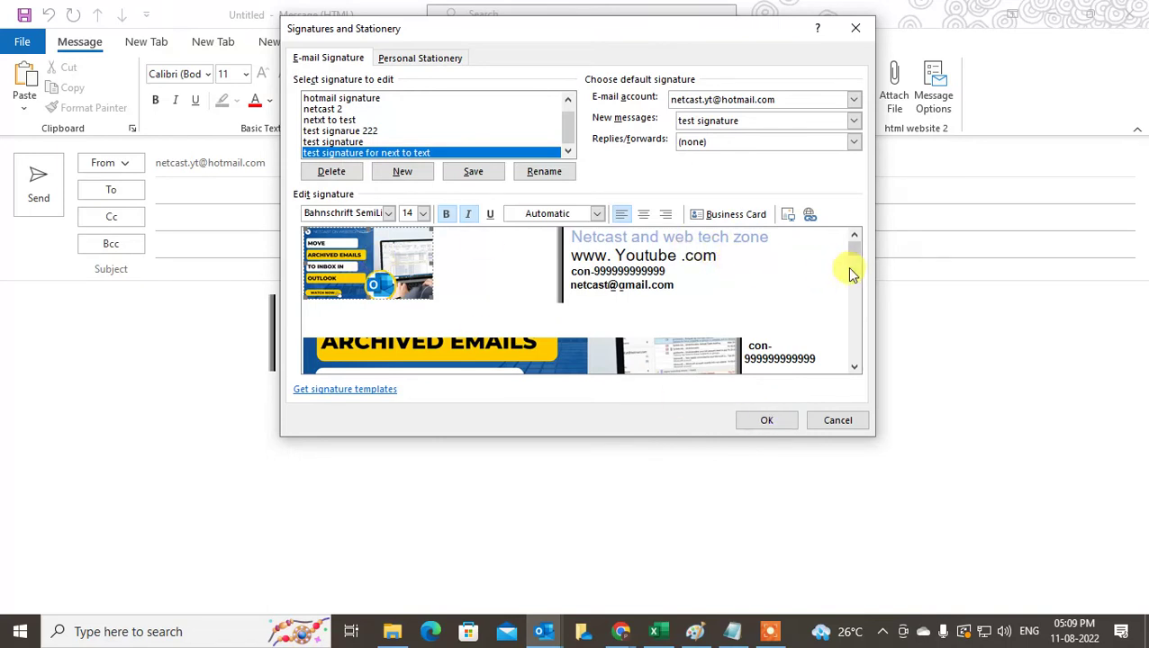
left_click_drag(853, 248, 855, 330)
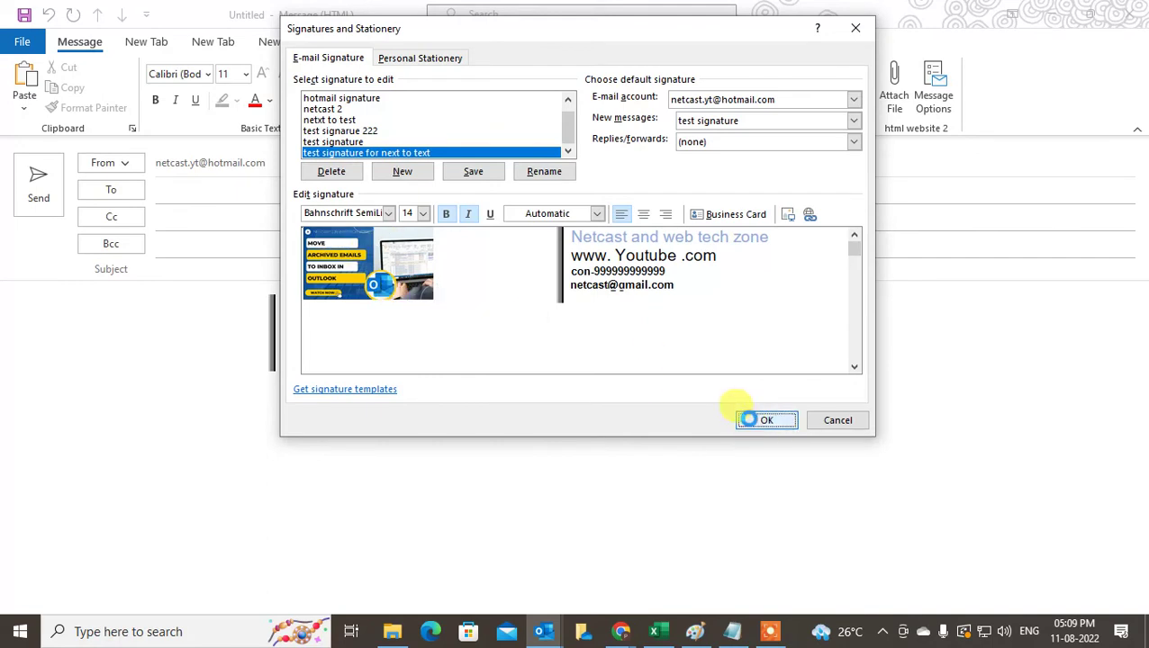
left_click(749, 420)
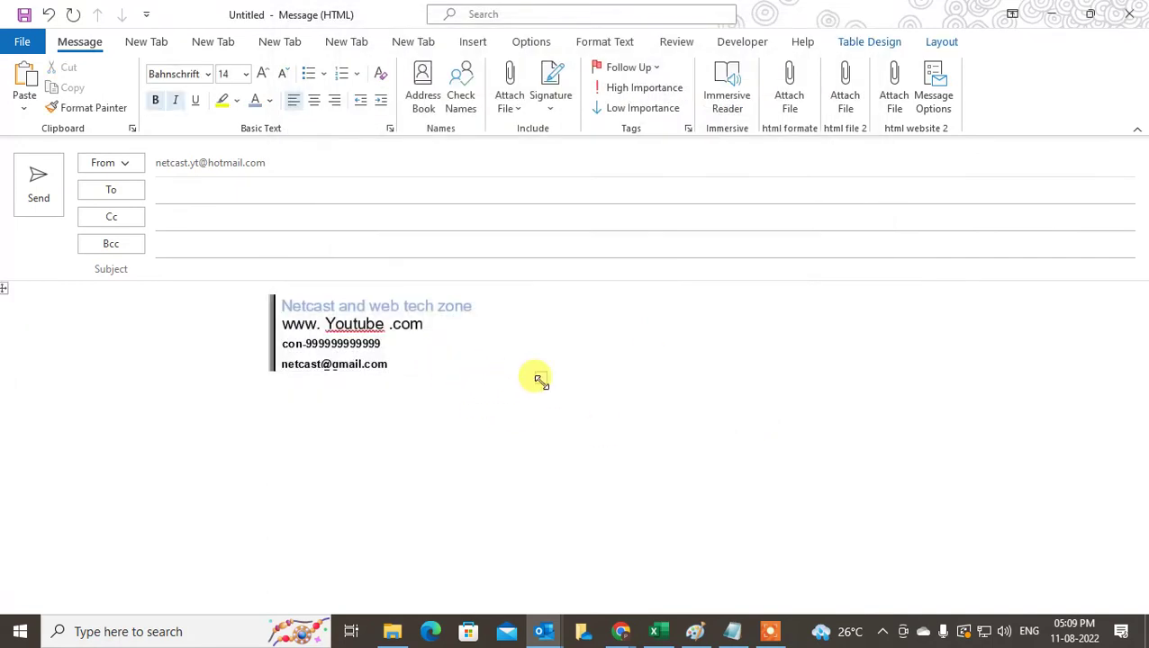
- Adjust the signature table's width so the web address fits
left_click(361, 364)
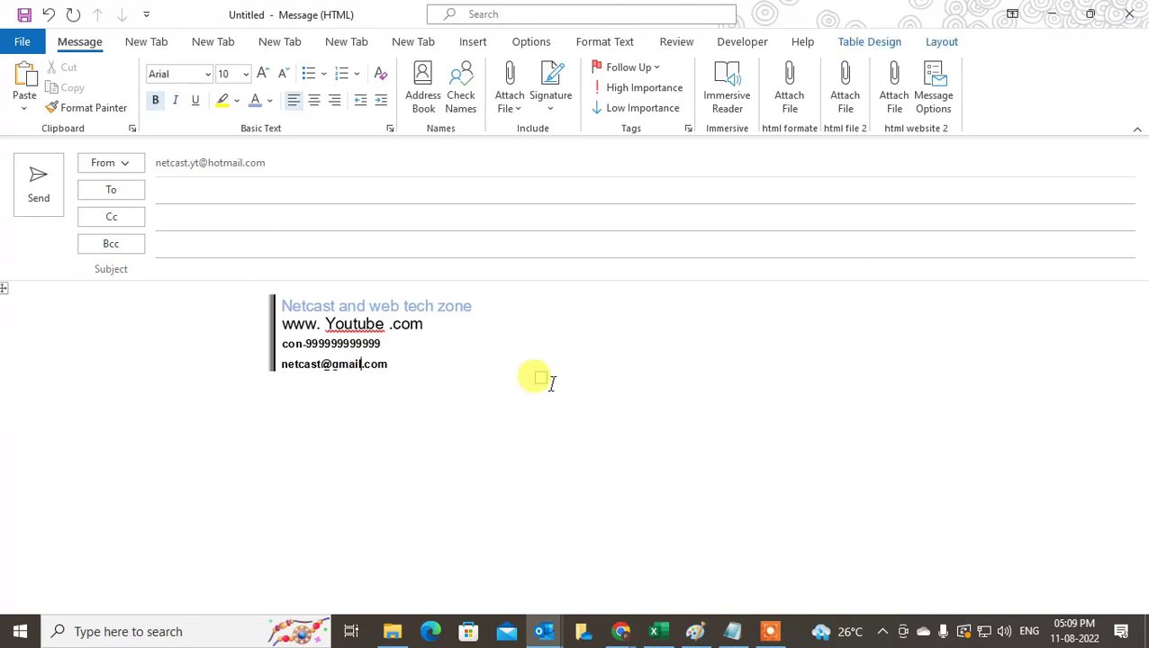
left_click_drag(540, 376, 308, 377)
left_click(169, 326)
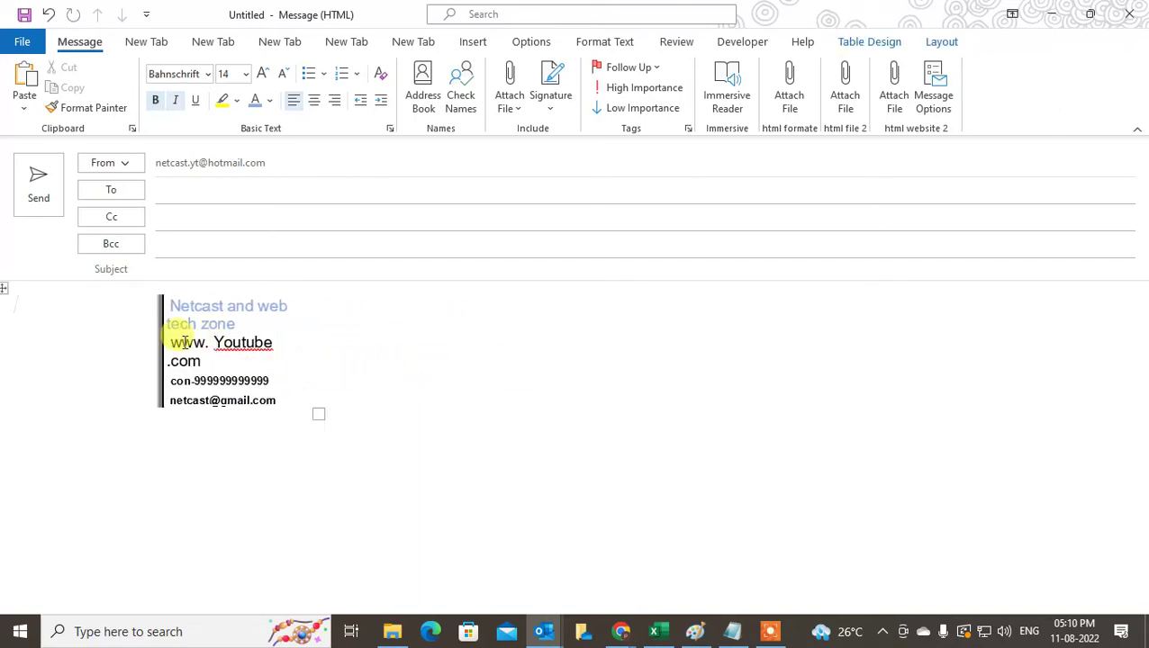
left_click_drag(320, 414, 345, 413)
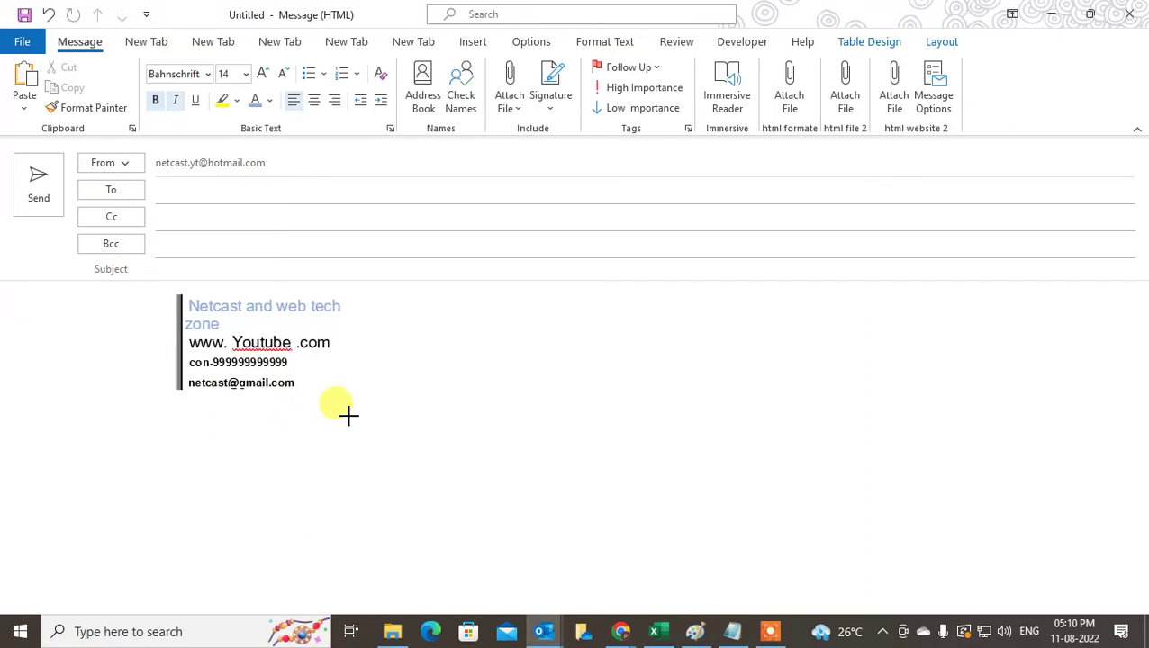
left_click(187, 322)
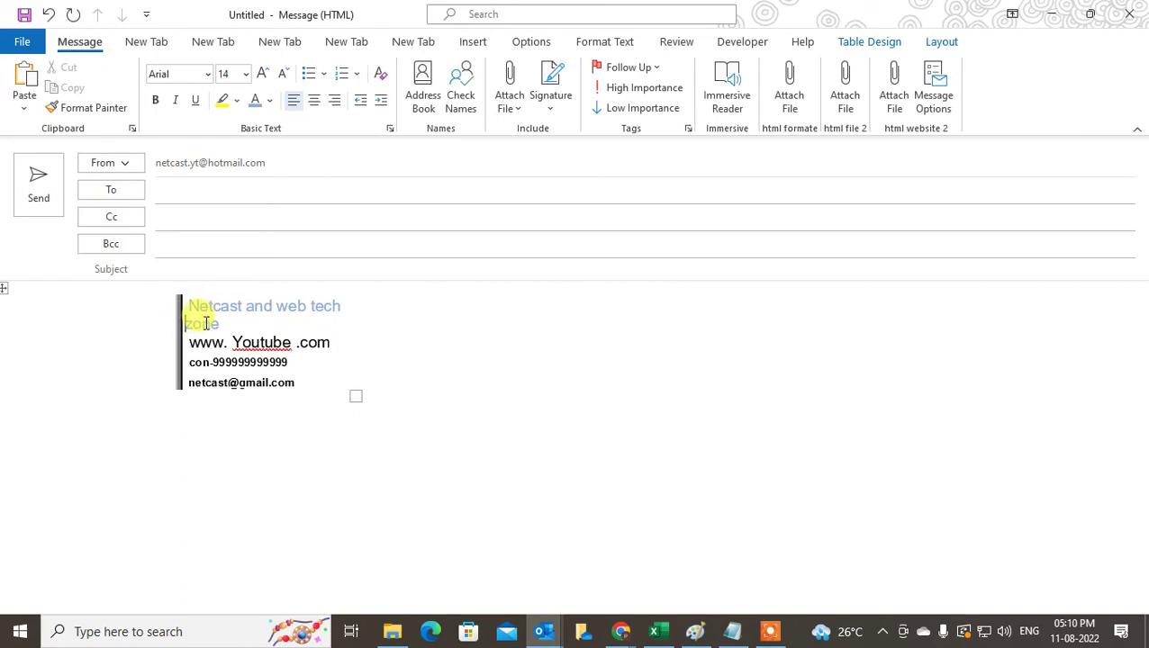
- Set the heading 'Netcast and web tech zone' to font size 11
left_click_drag(206, 323, 166, 295)
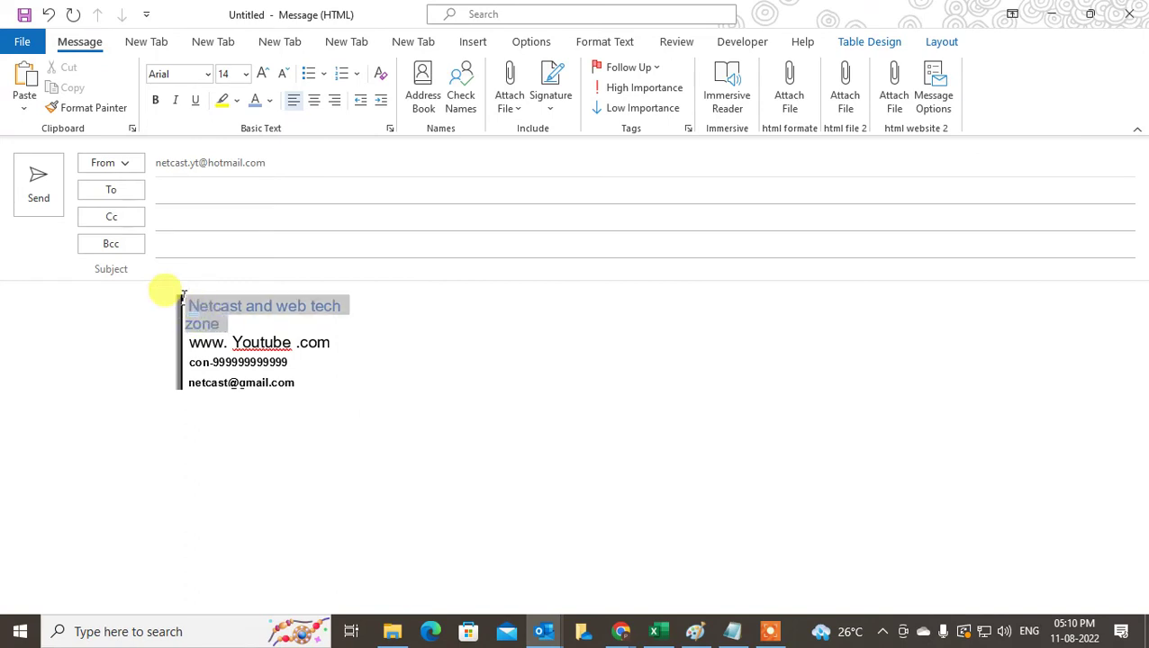
left_click(245, 74)
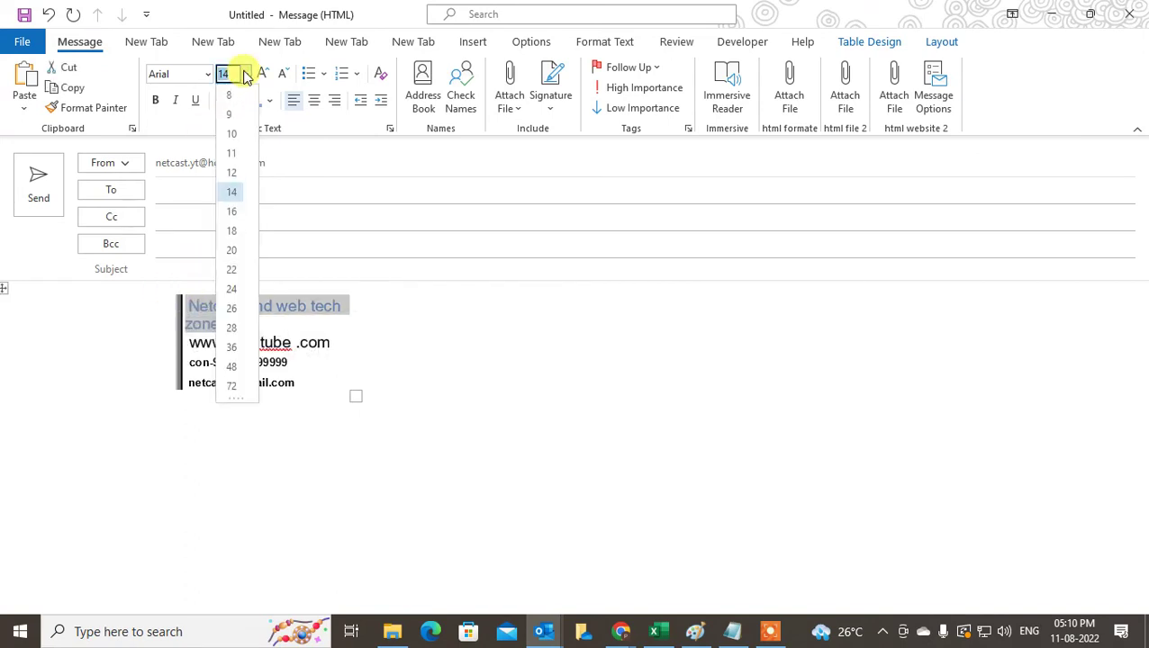
left_click(231, 154)
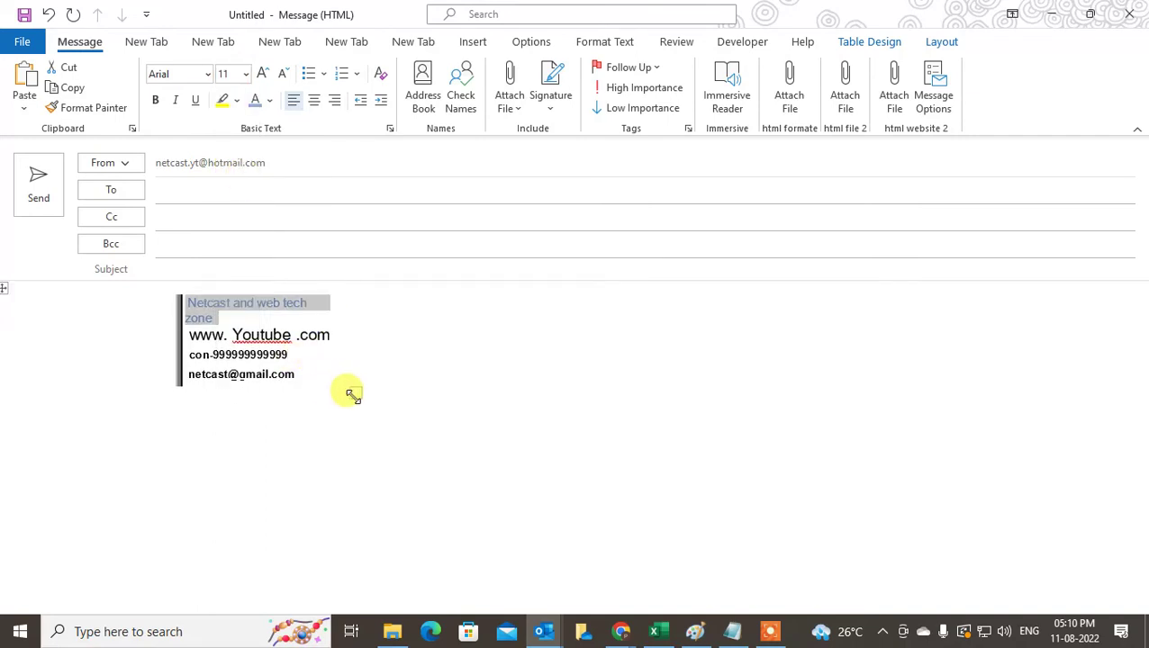
left_click_drag(349, 393, 383, 399)
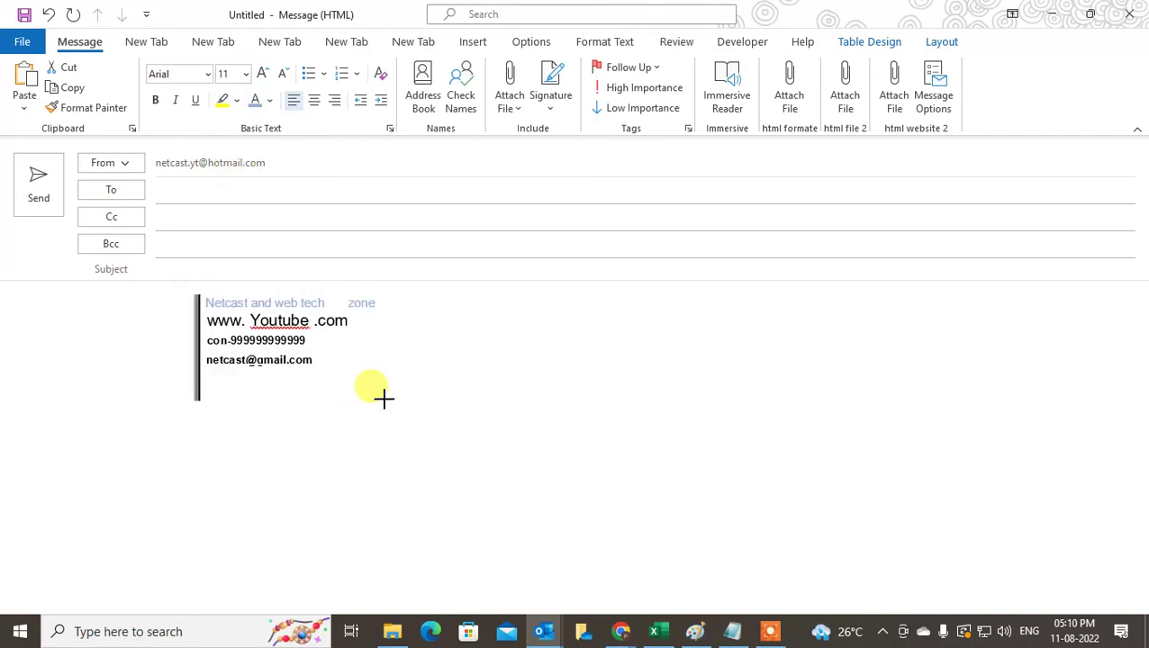
left_click(352, 311)
- Narrow the signature table again and select the whole message body
left_click(347, 303)
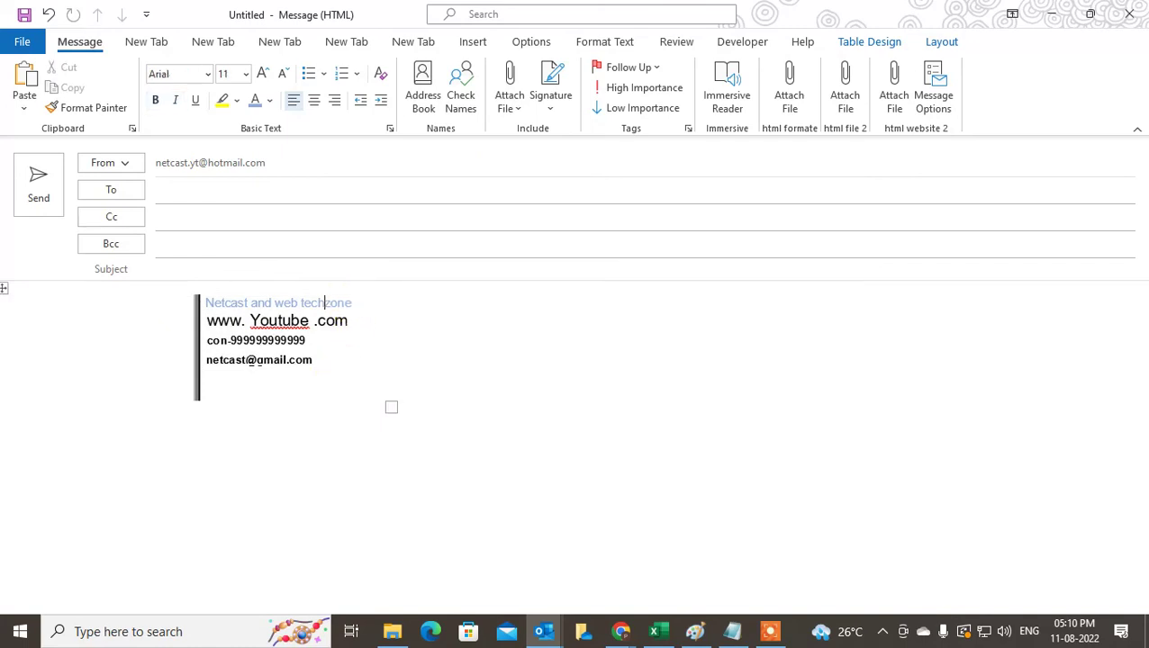
left_click(78, 320)
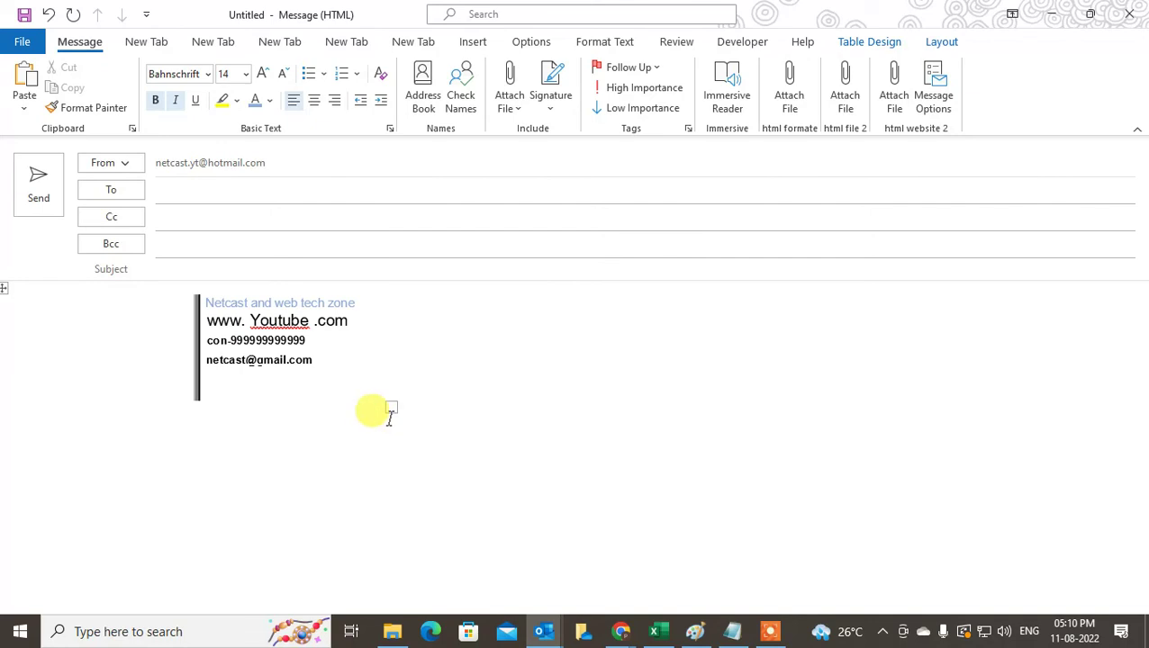
left_click_drag(390, 406, 336, 402)
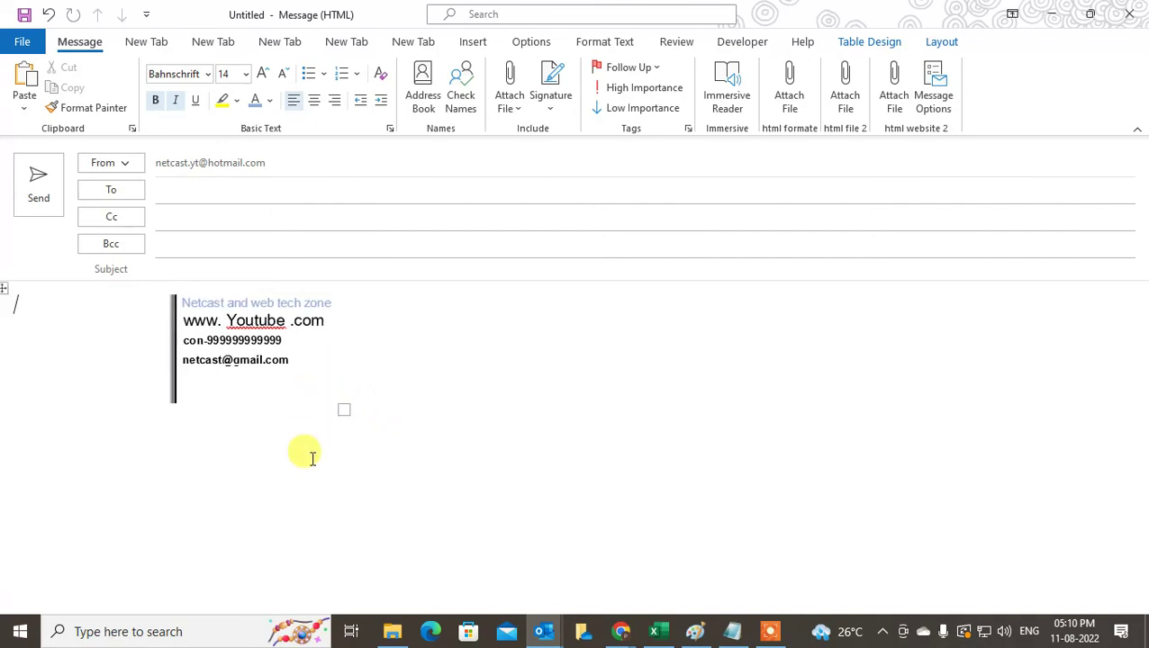
key("ctrl+a")
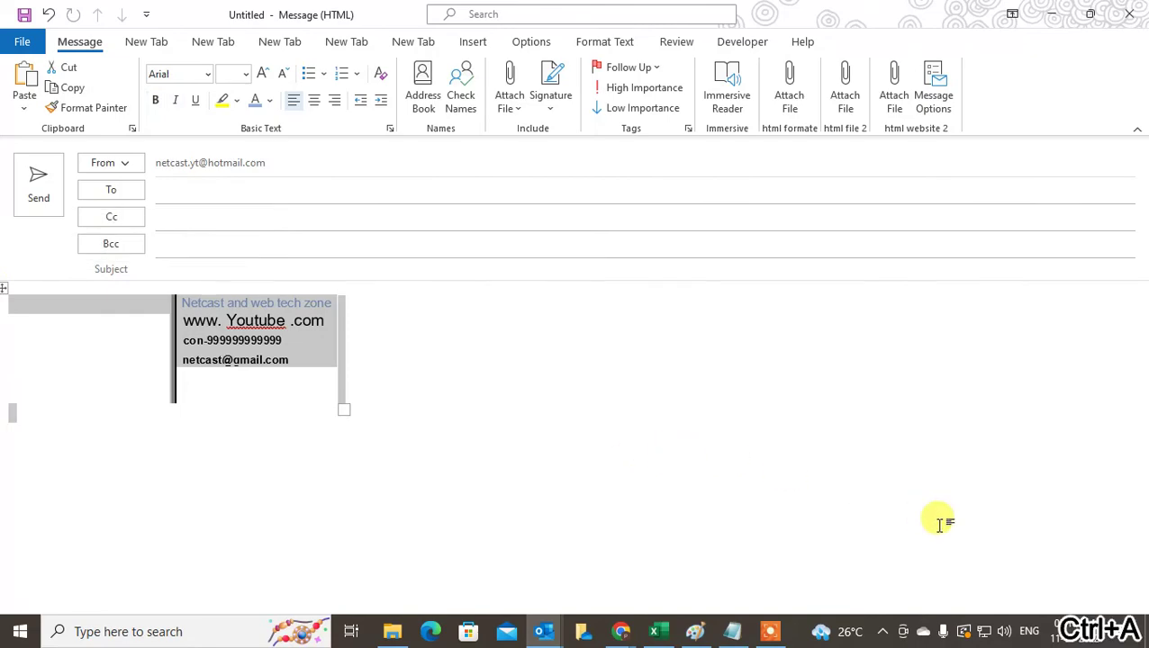
- Copy the whole signature block and open the Signatures and Stationery window
key("ctrl+c")
left_click(558, 103)
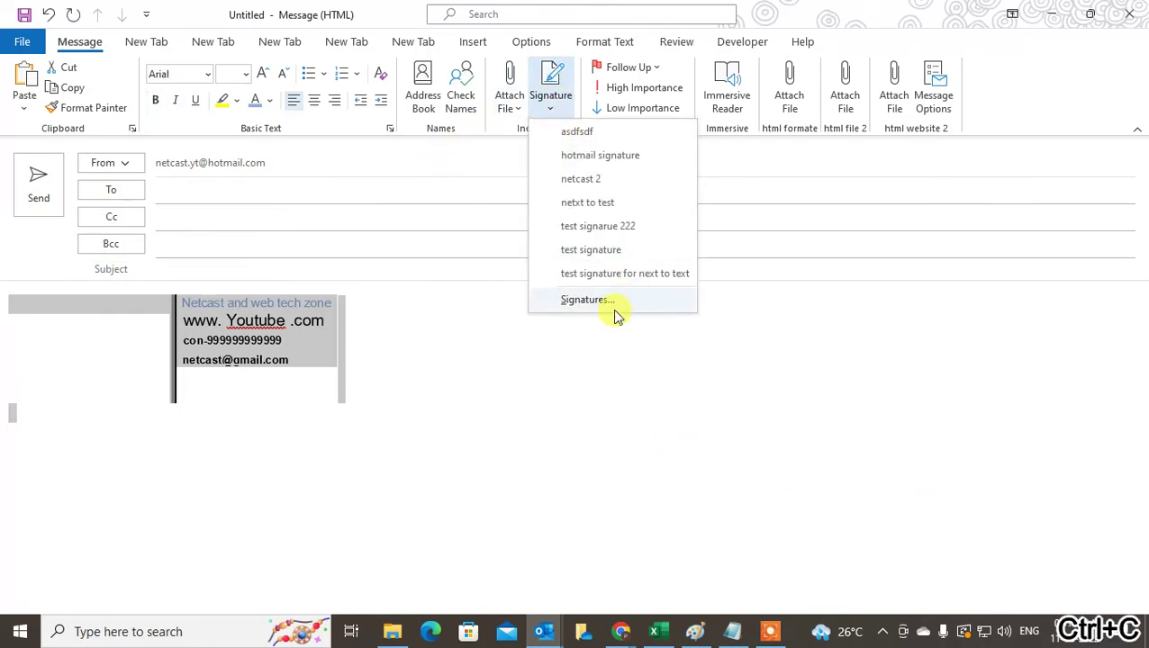
left_click(614, 304)
- Empty the asdfsdf signature and save that change when switching signatures
left_click(585, 317)
key("ctrl+a")
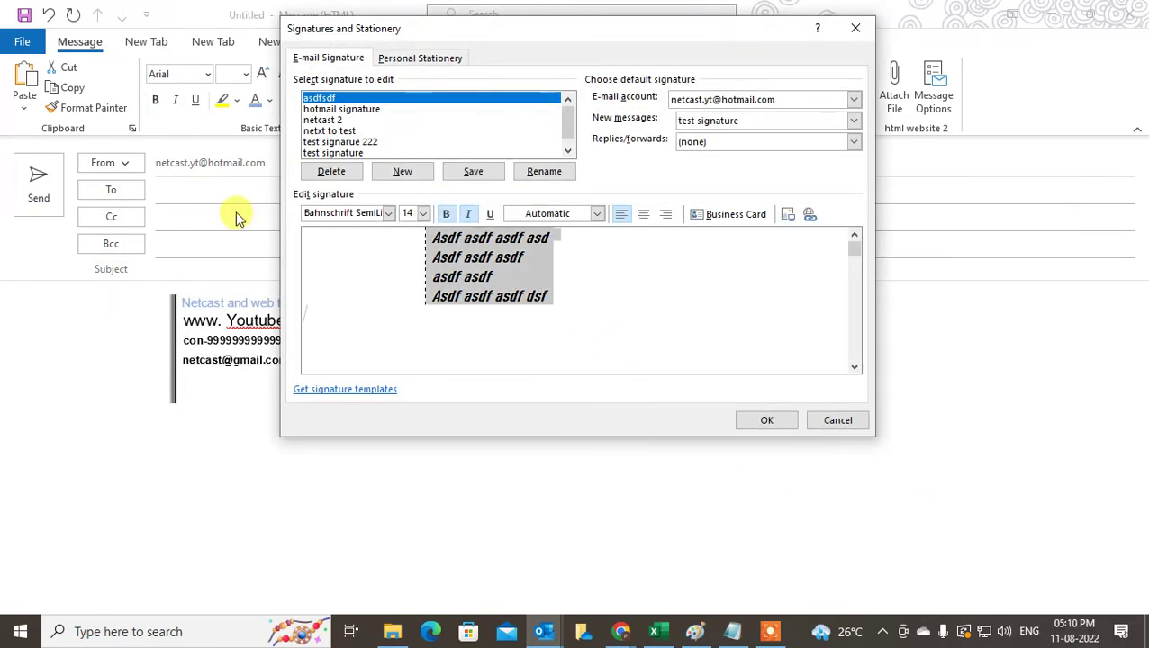
key("Delete")
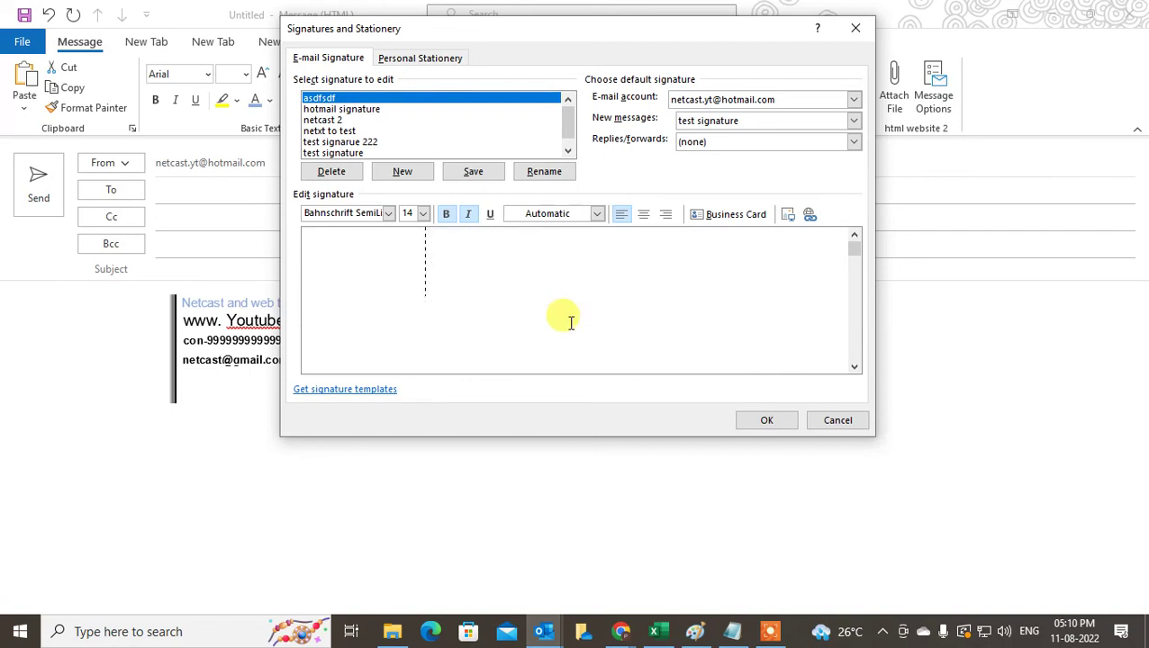
key("ctrl+a")
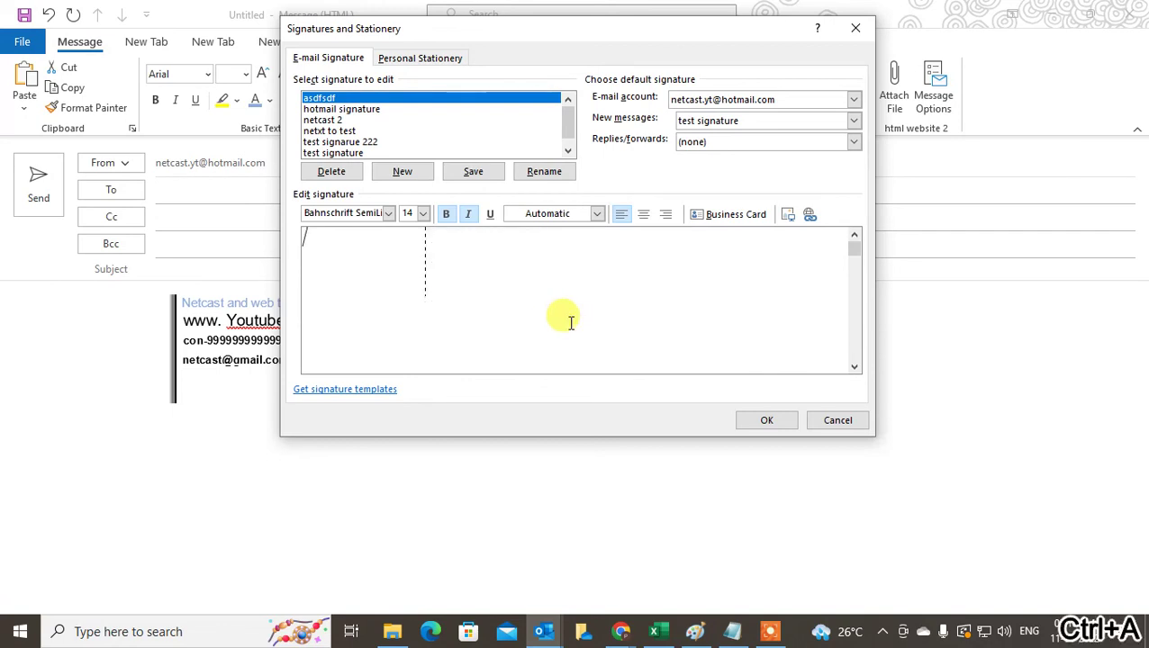
left_click(570, 322)
key("BackSpace")
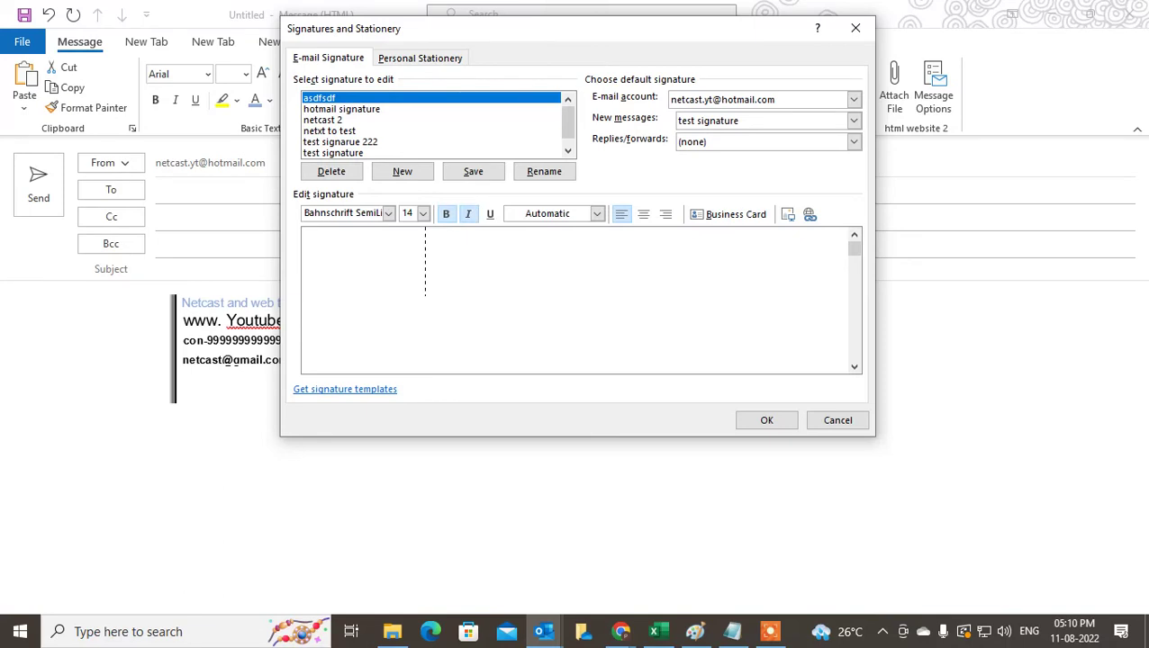
left_click(331, 120)
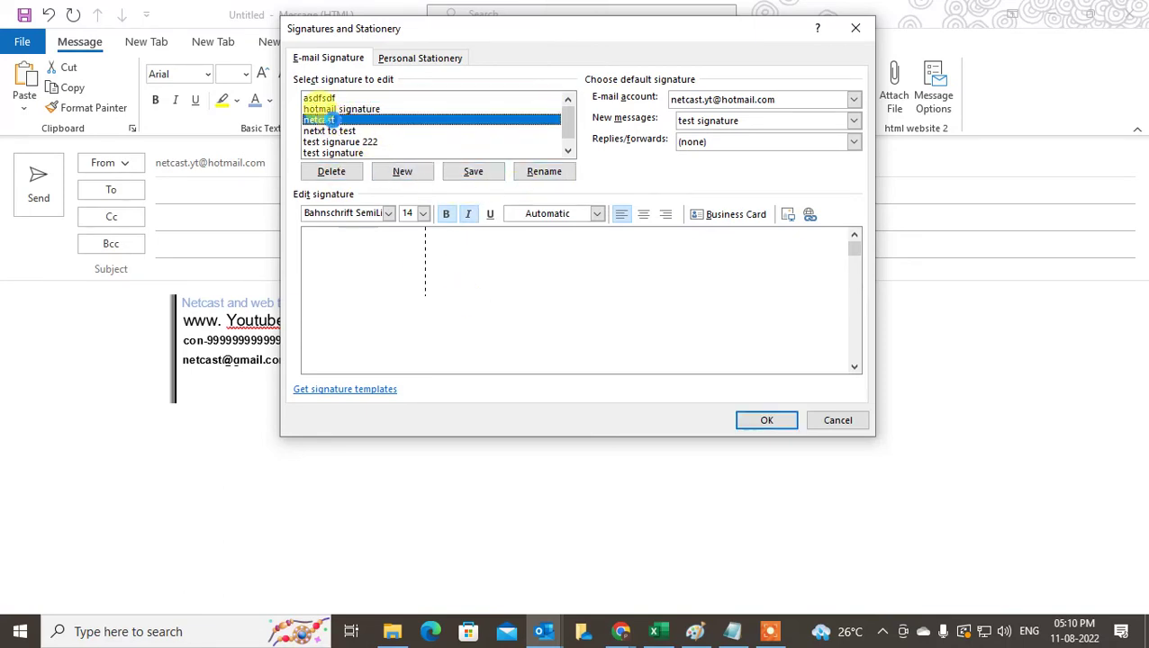
left_click(551, 360)
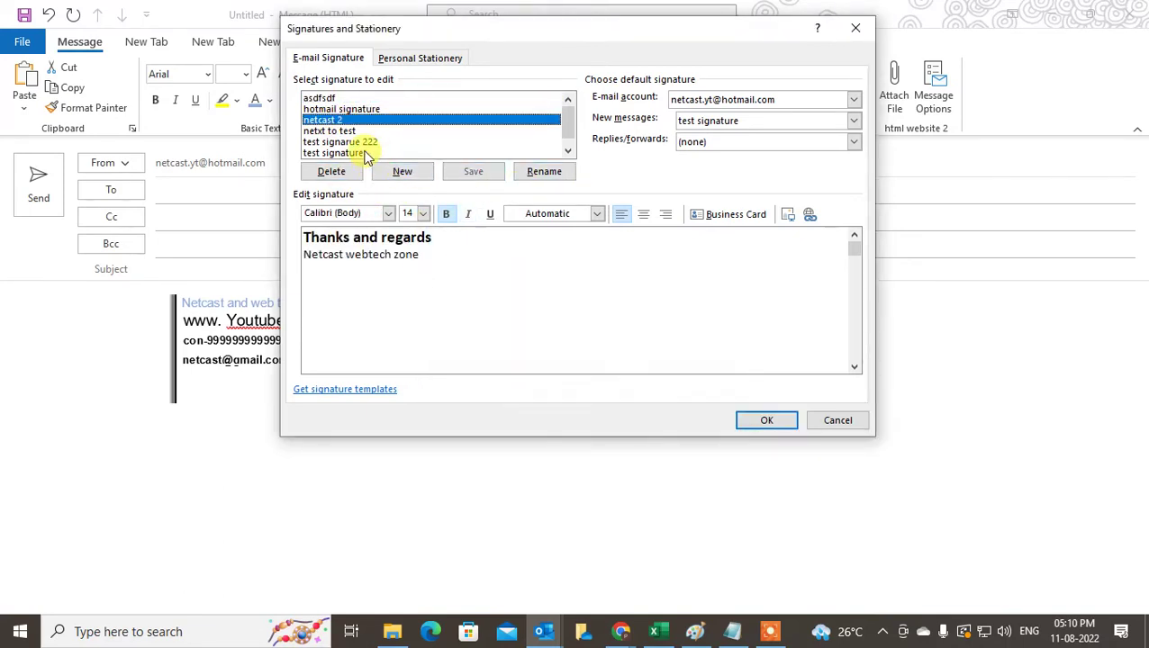
- Delete the picture and all text from the test signature
left_click(364, 153)
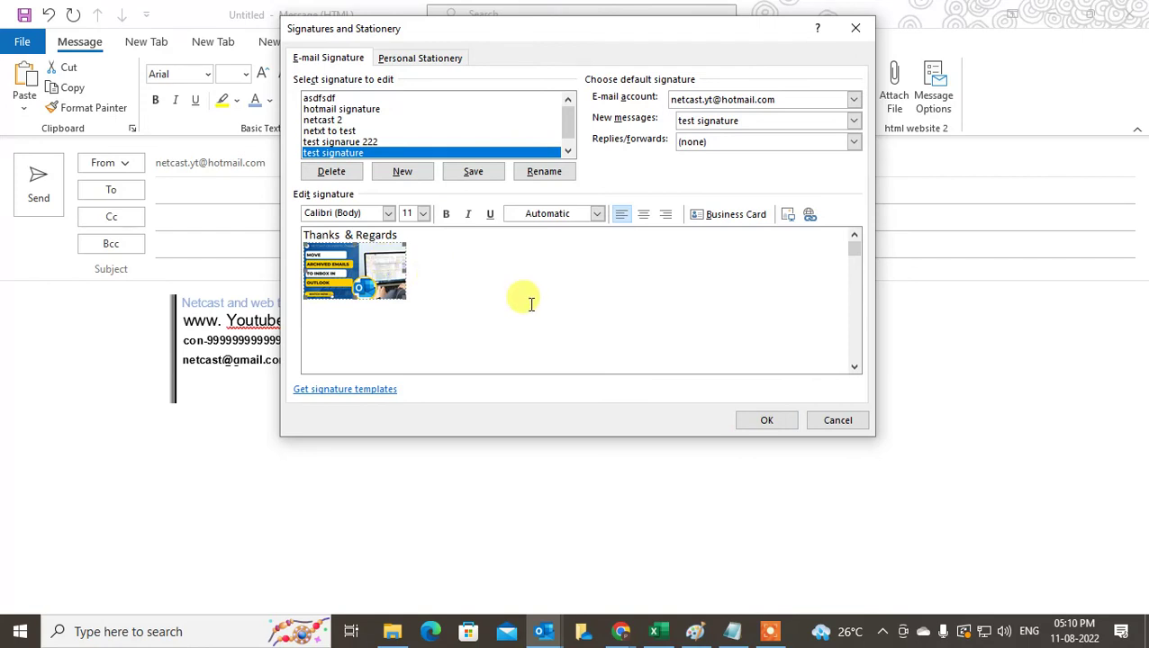
left_click(375, 236)
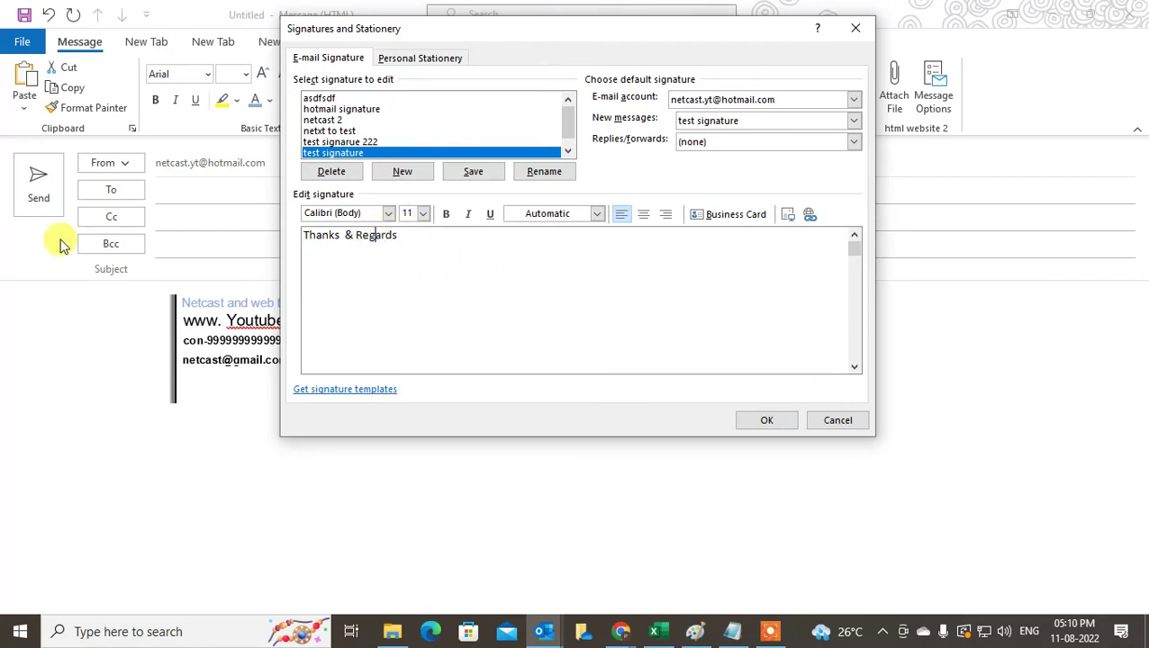
key("ctrl+a")
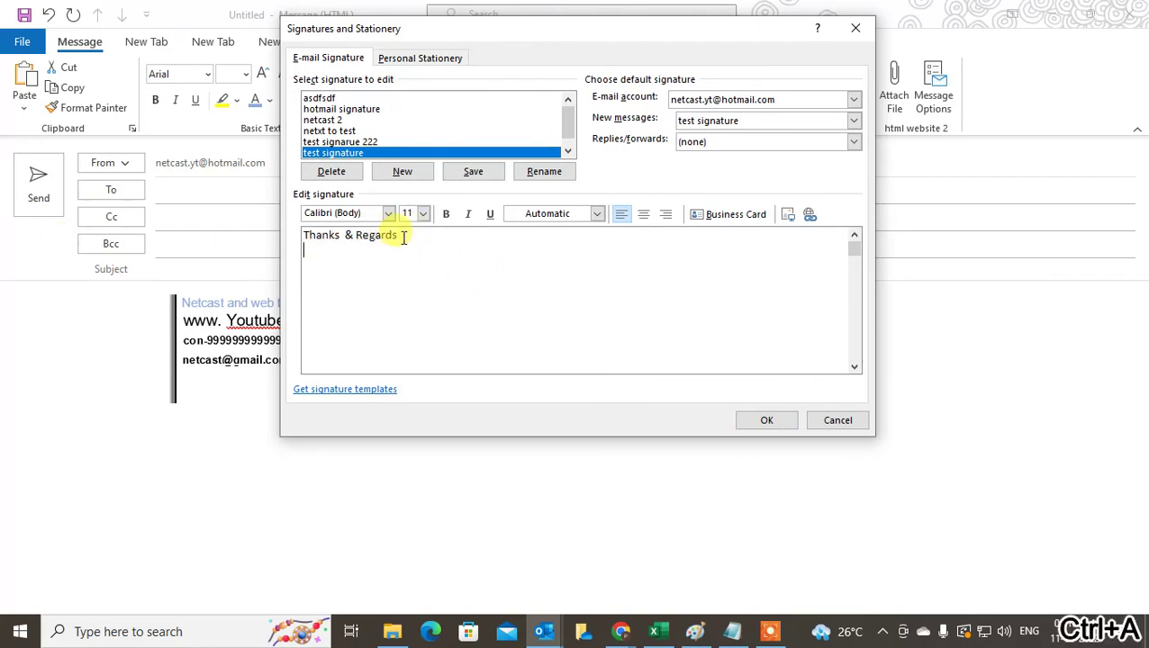
key("BackSpace")
key("BackSpace")
key("BackSpace")
key("BackSpace")
key("BackSpace")
key("BackSpace")
key("BackSpace")
key("BackSpace")
key("BackSpace")
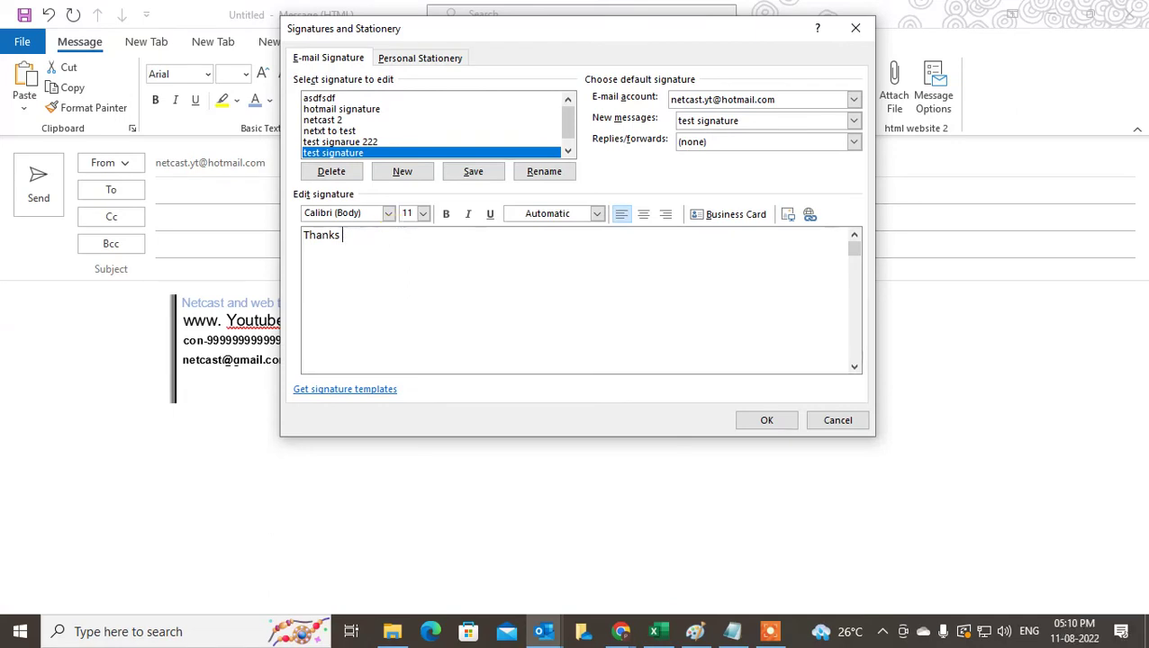
right_click(339, 236)
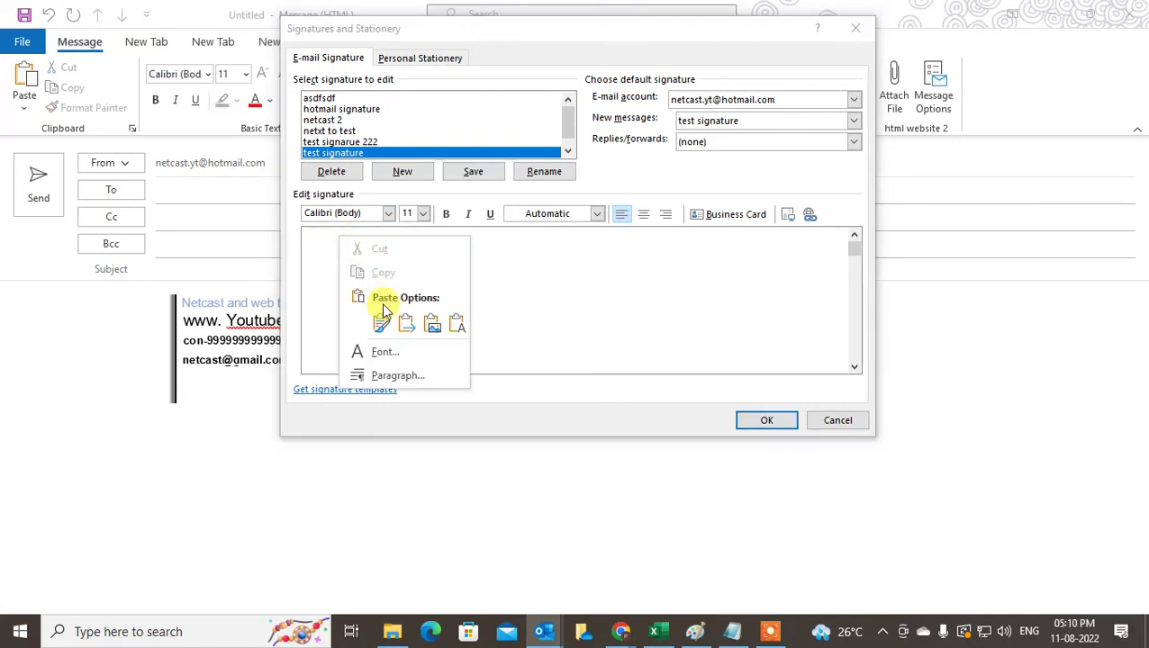
- Paste the copied contact block into the test signature keeping its formatting
left_click(433, 323)
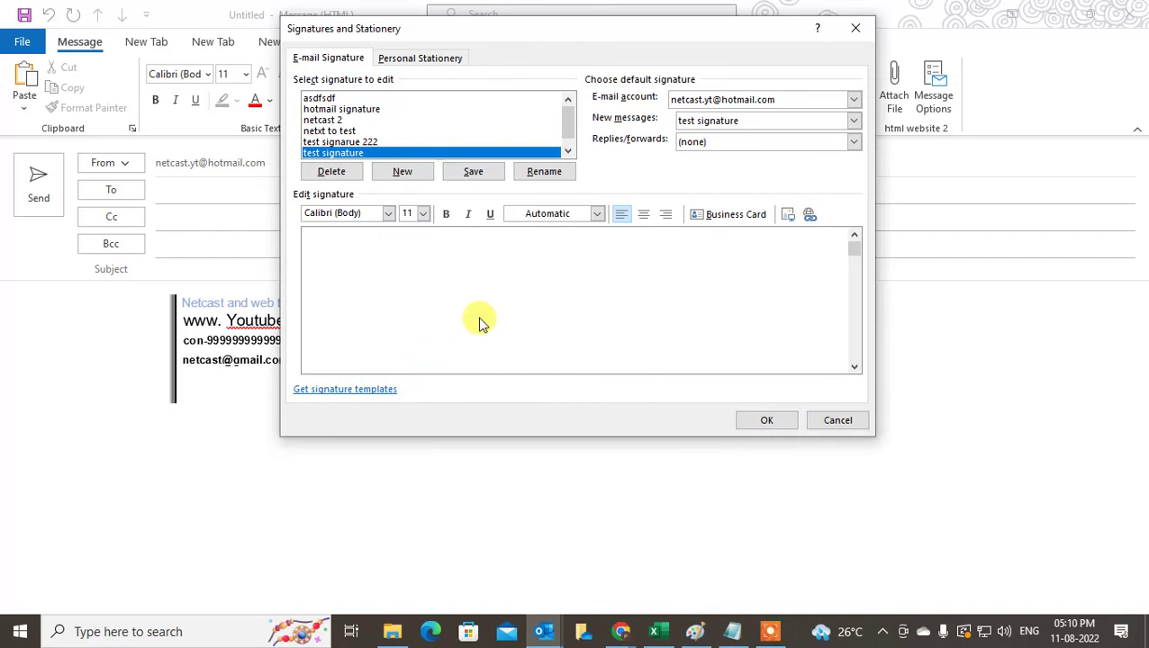
left_click(359, 243)
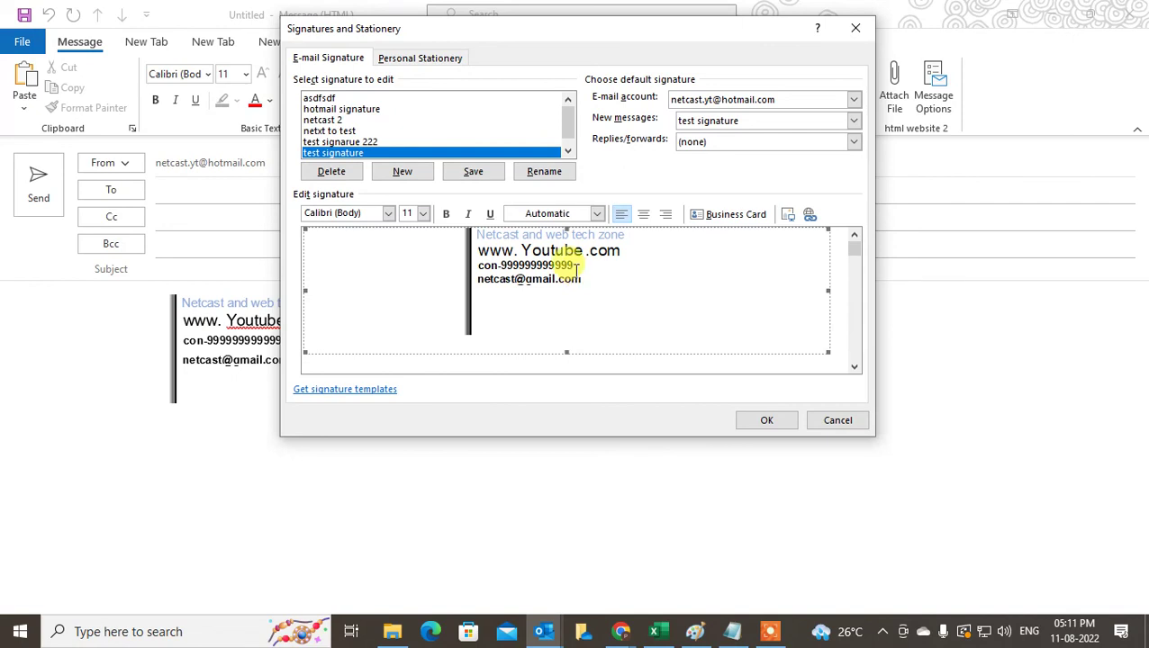
key("Delete")
right_click(348, 242)
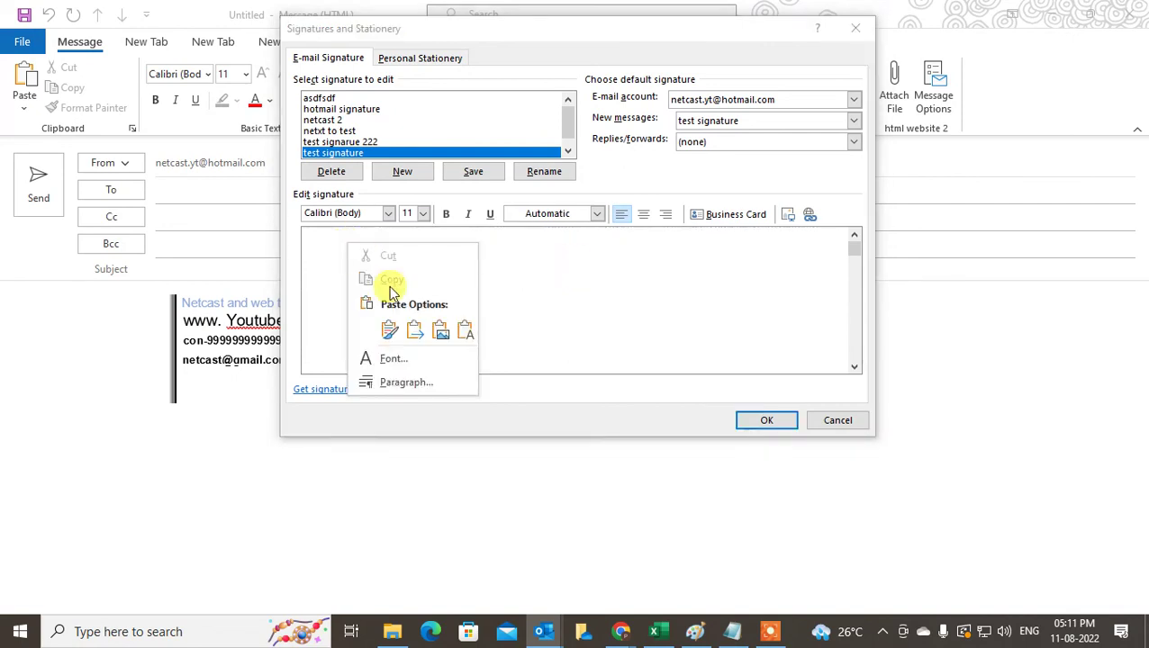
left_click(389, 329)
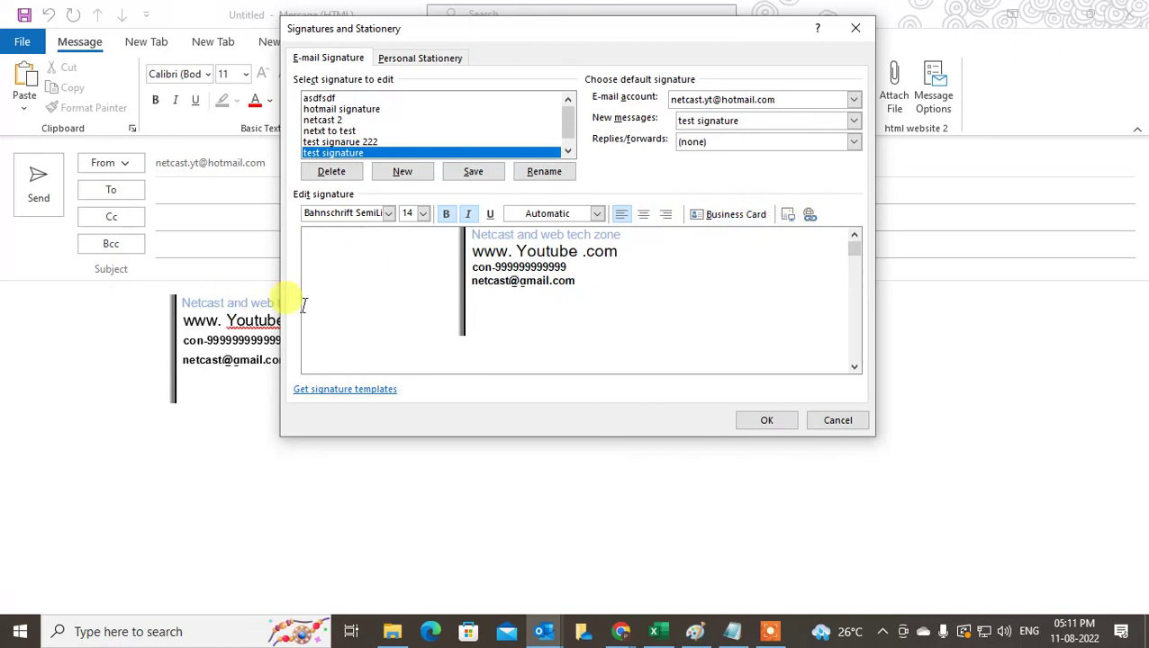
- Check the pasted lines, save the signature, and show the desktop
left_click(490, 305)
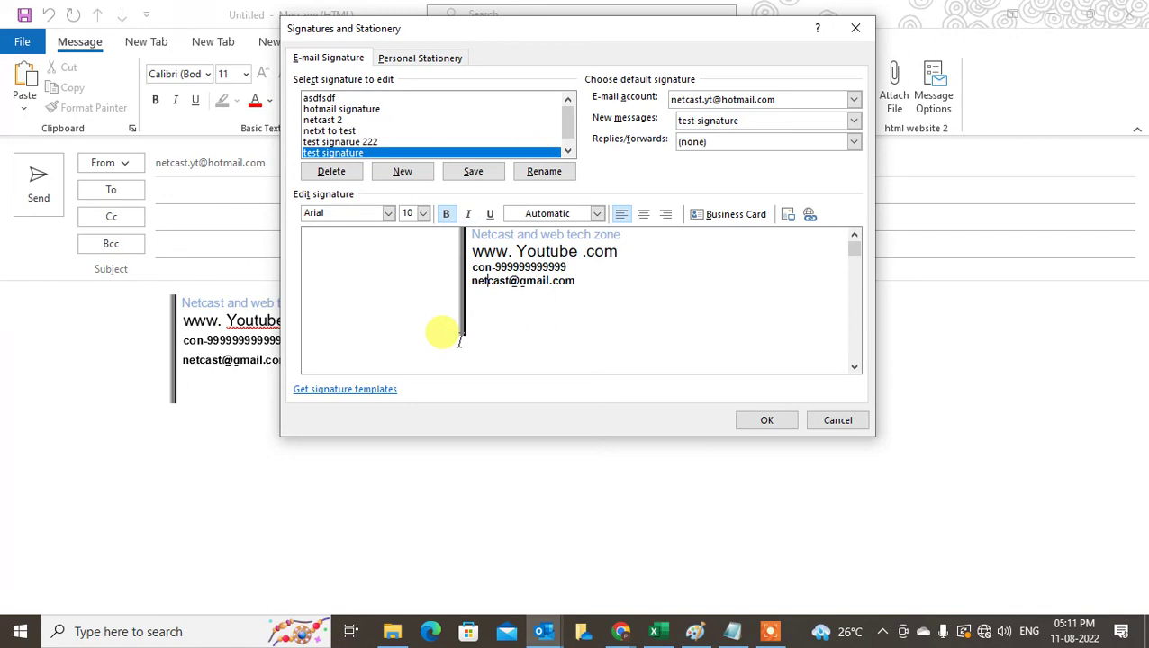
left_click(458, 338)
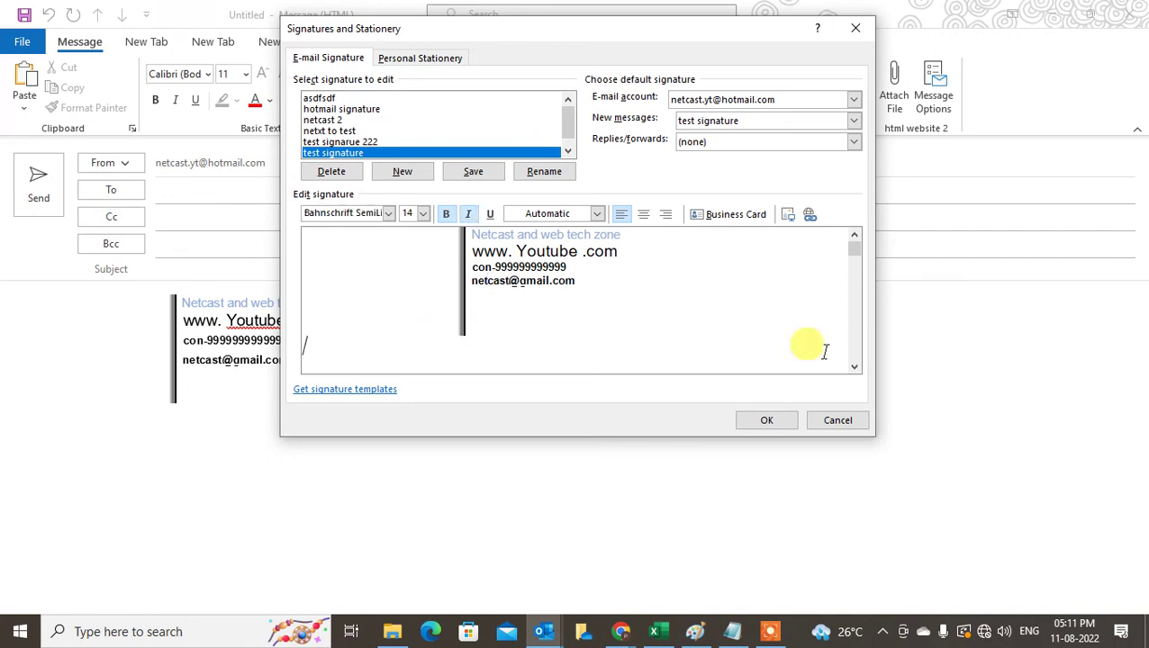
left_click(762, 420)
key("super+d")
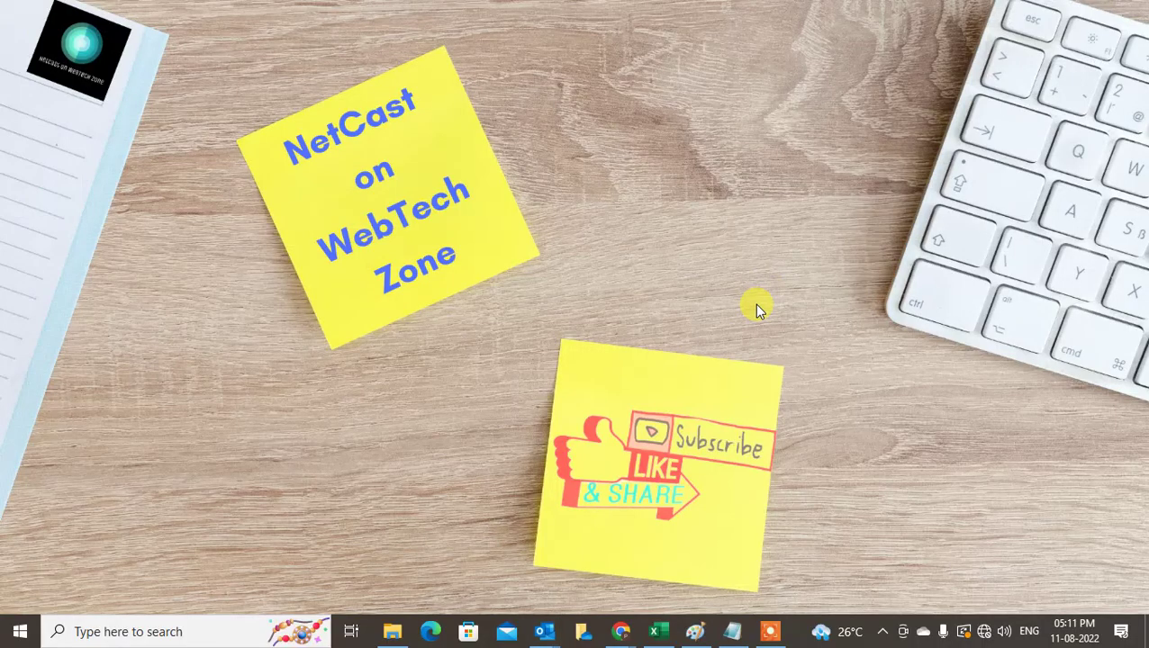